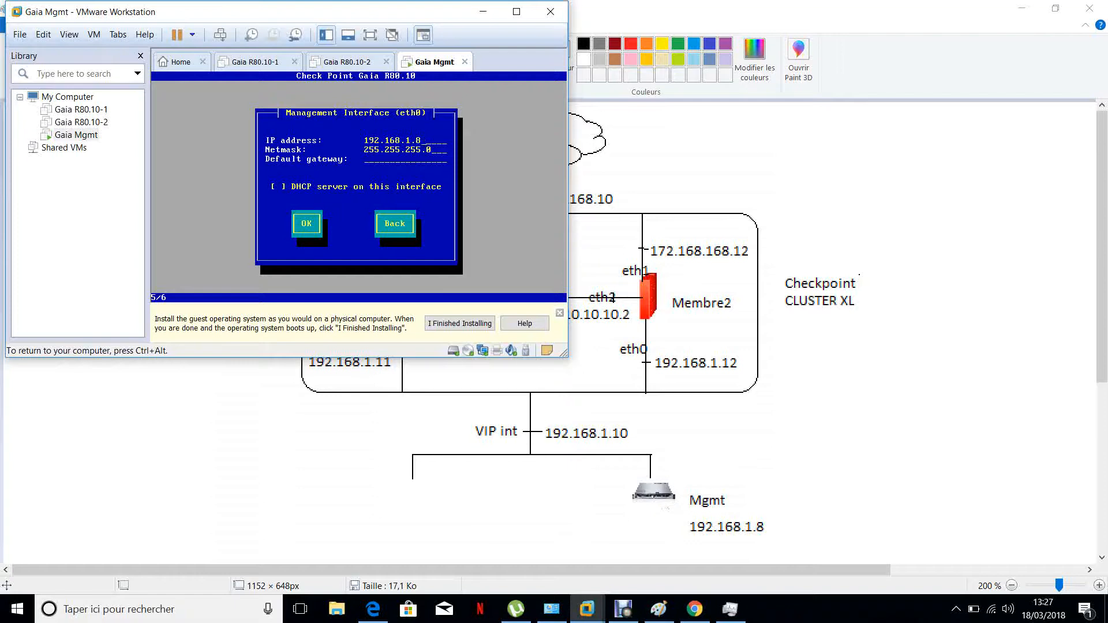
Set the management interface's default gateway to 192.168.1.1 and accept the eth0 settings
text(192.168.1.254)
key(BackSpace)
key(BackSpace)
key(BackSpace)
key(Tab)
key(Return)
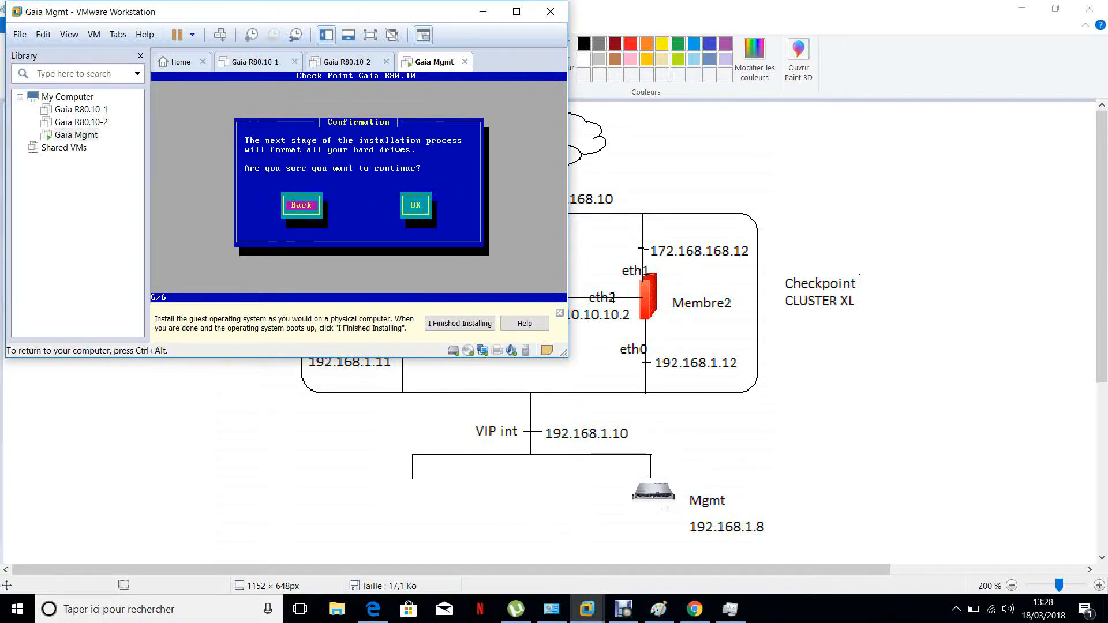
Confirm formatting the hard drives to start the Gaia installation
key(Tab)
key(Return)
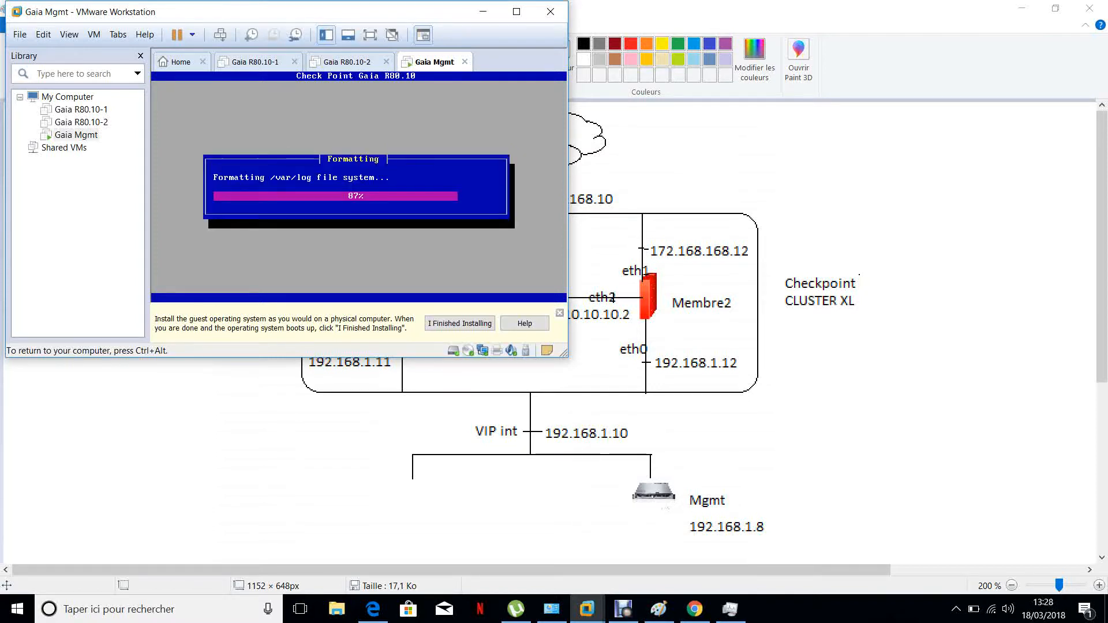
key(ctrl+alt)
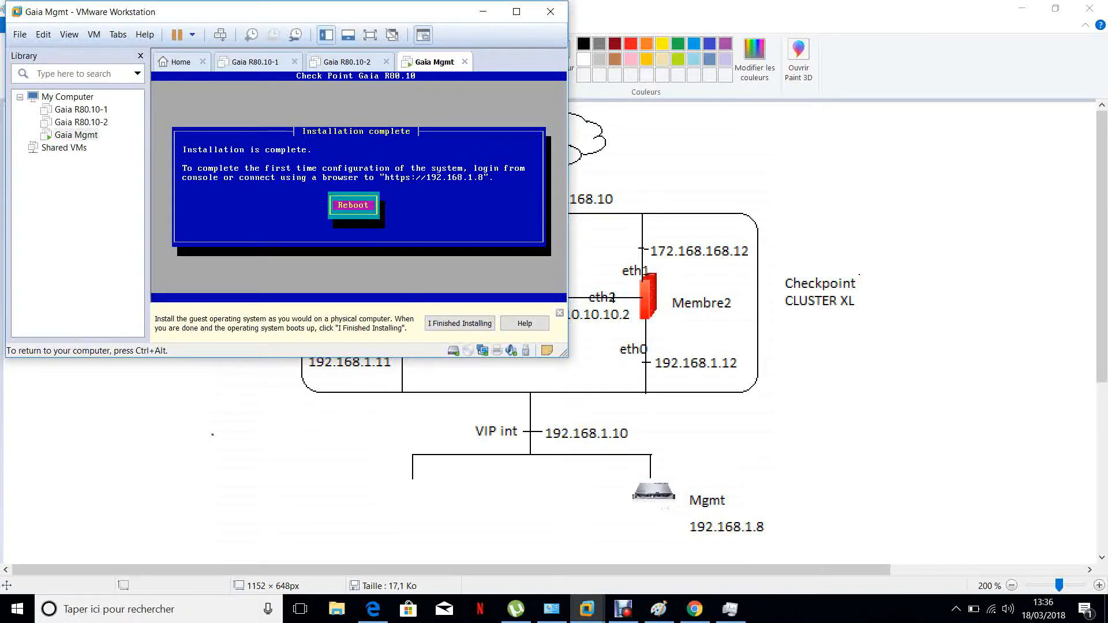
Reboot the virtual machine once the installation is complete
key(Return)
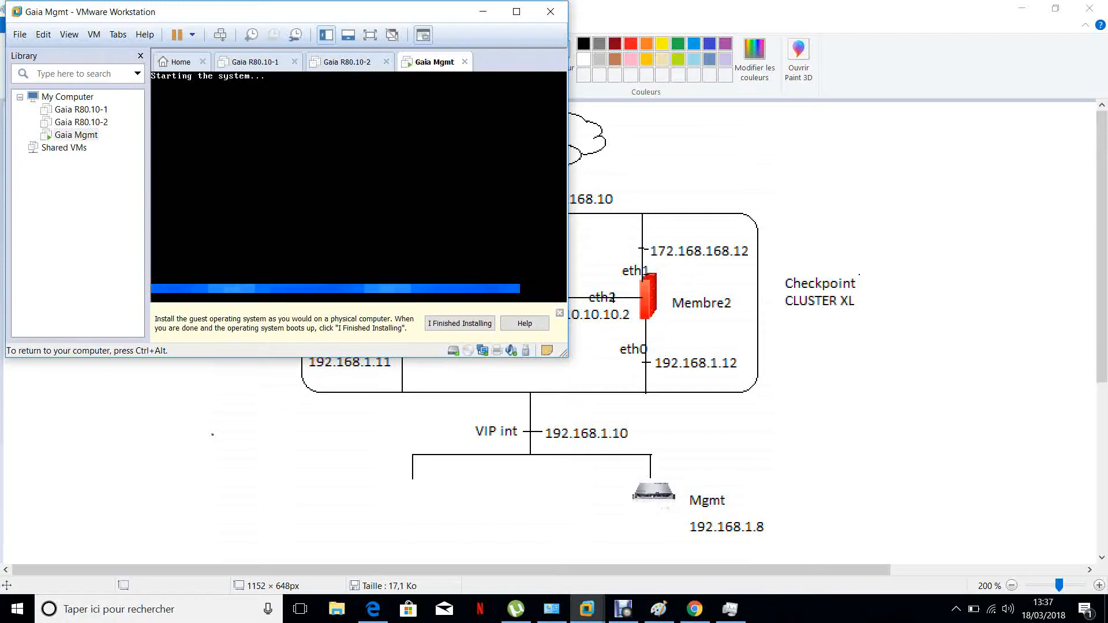
key(ctrl+alt)
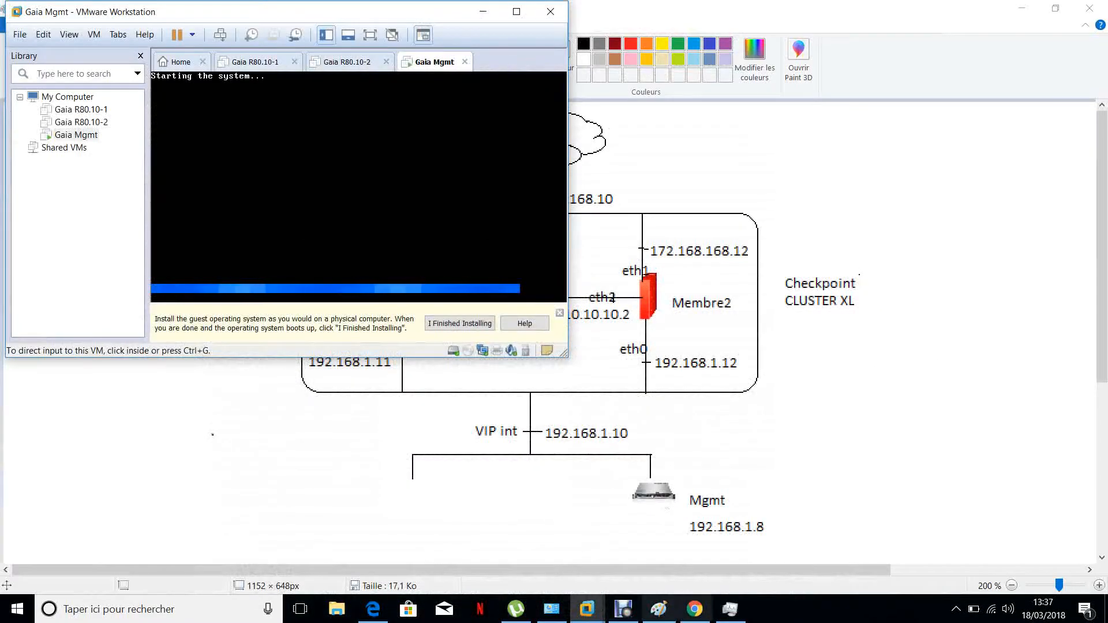
click(694, 609)
click(239, 34)
click(239, 33)
drag(240, 34, 497, 33)
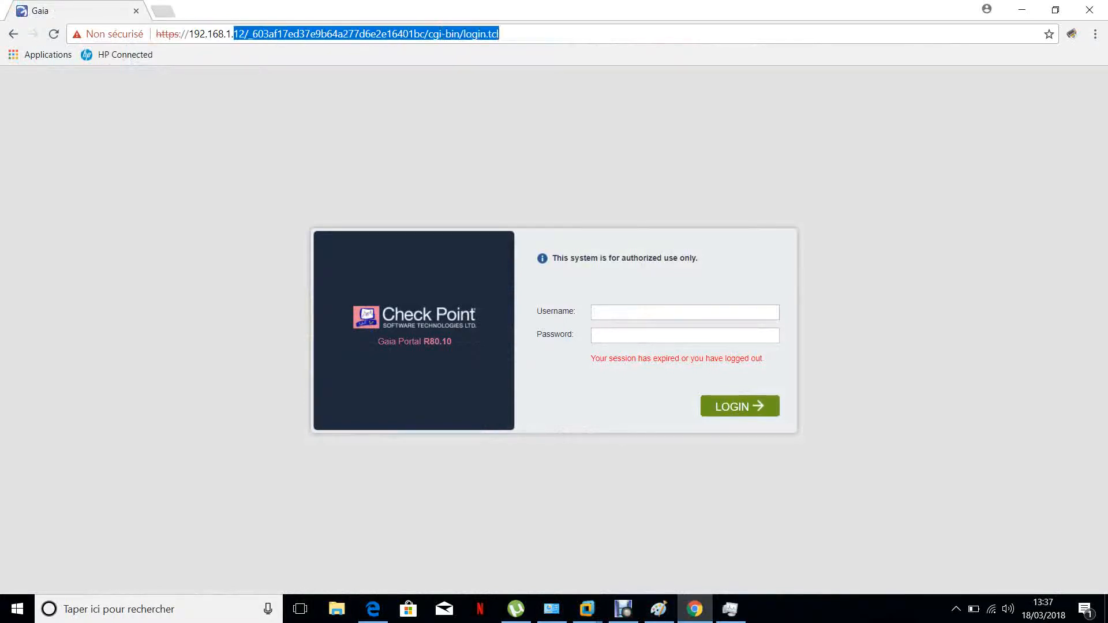
text(8.1.88)
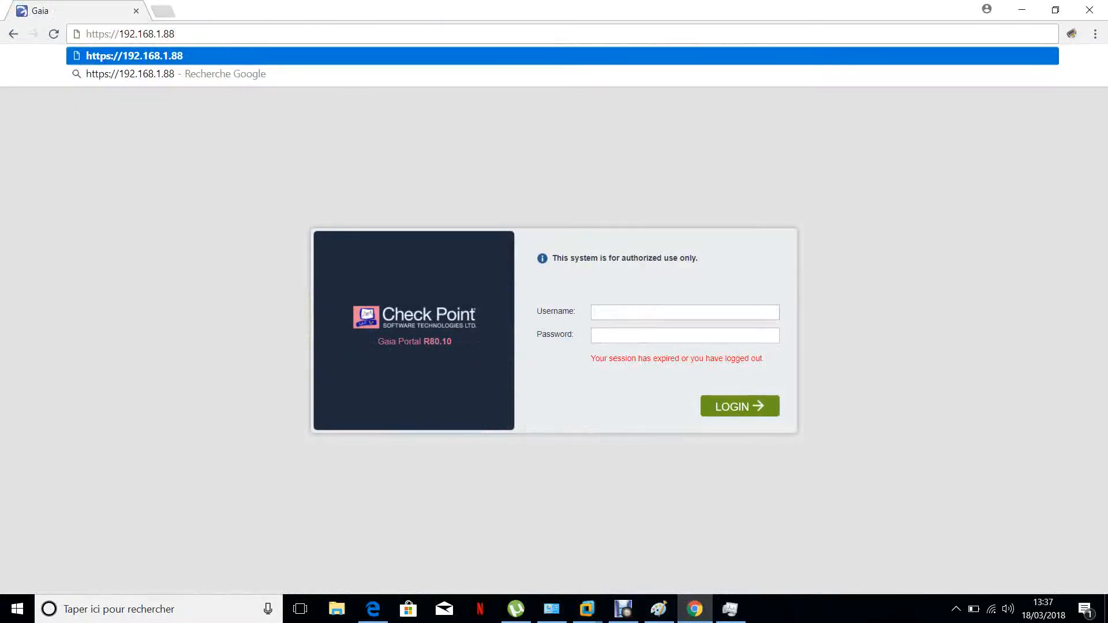
key(Return)
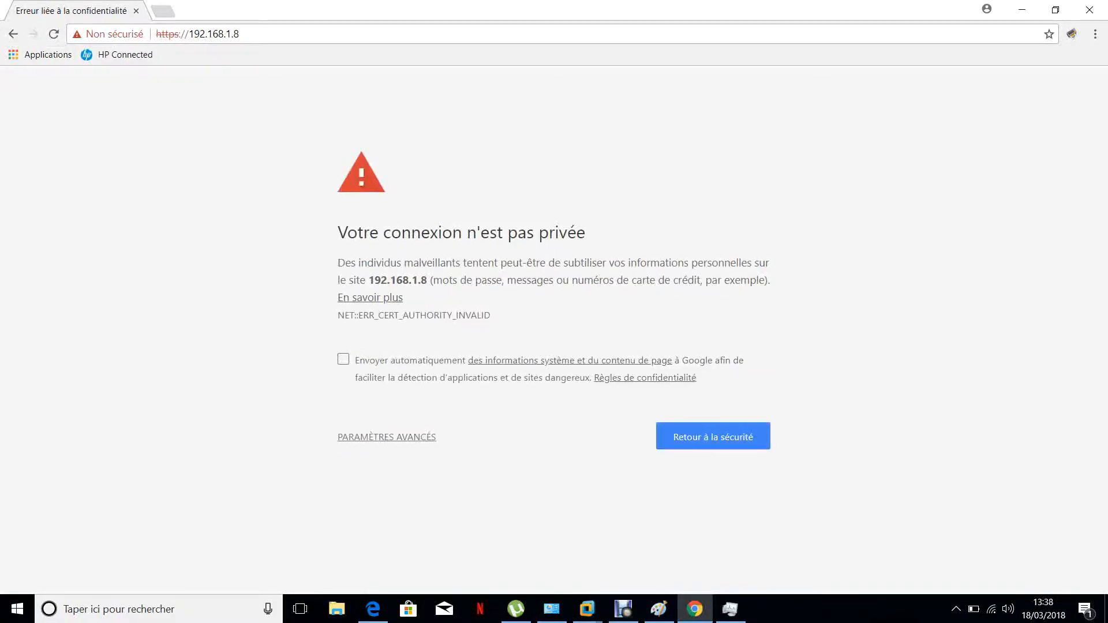
Bypass the certificate warning through the advanced settings and proceed to 192.168.1.8
click(386, 437)
scroll(386, 436, down, 1)
click(425, 552)
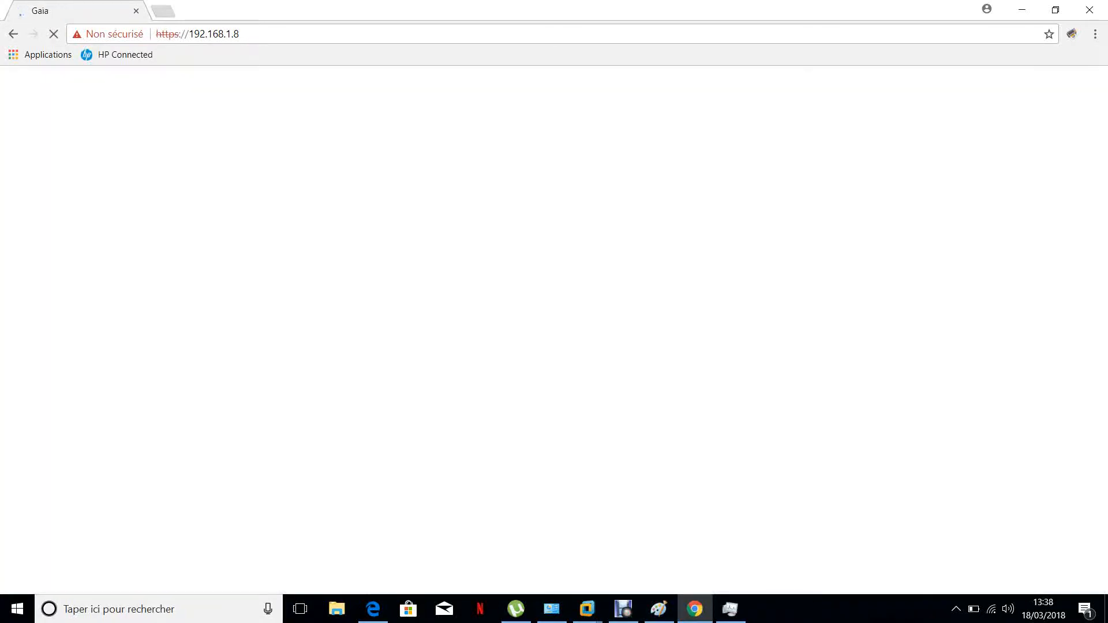
Log in to the Gaia portal as admin with the administrator password
text(admin)
text(•••)
text(••)
key(Return)
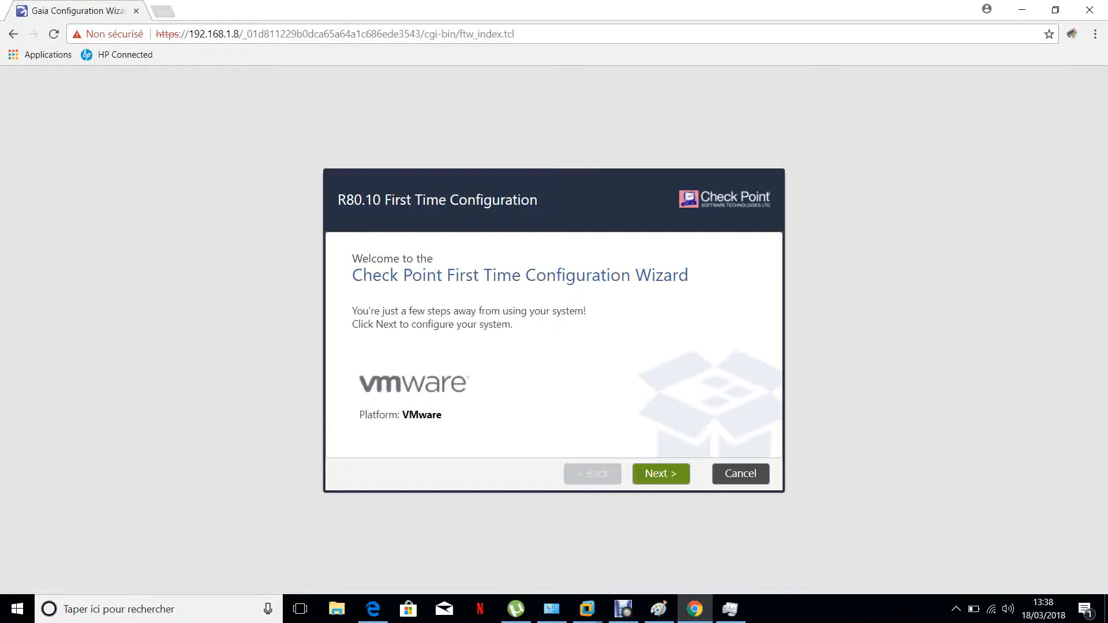
Start the First Time Configuration Wizard and continue with the R80.10 configuration deployment option
click(660, 473)
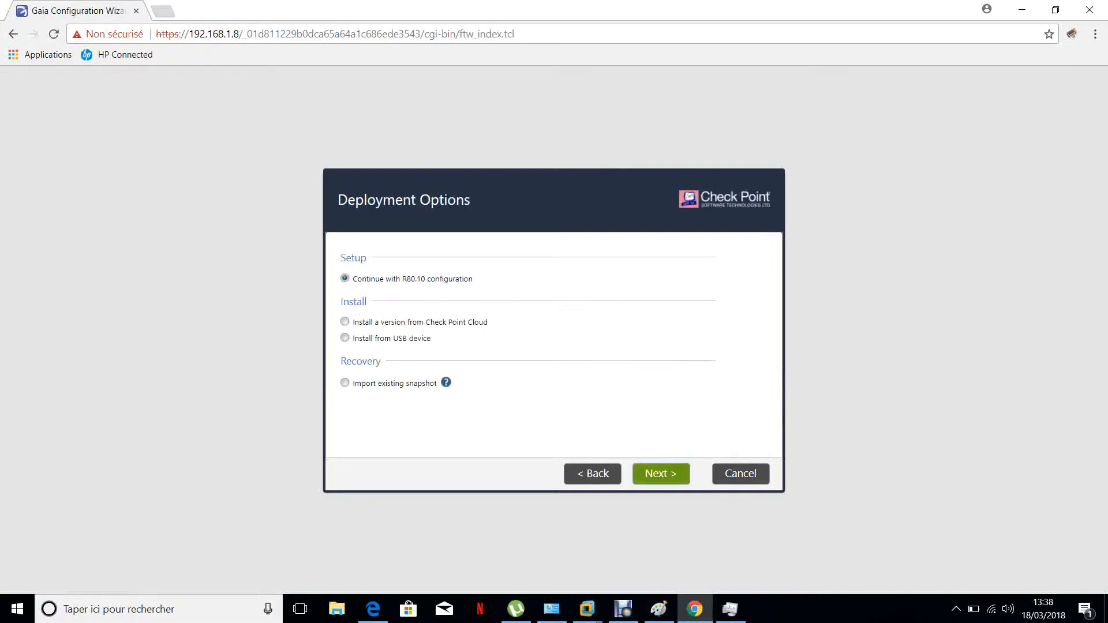
click(661, 473)
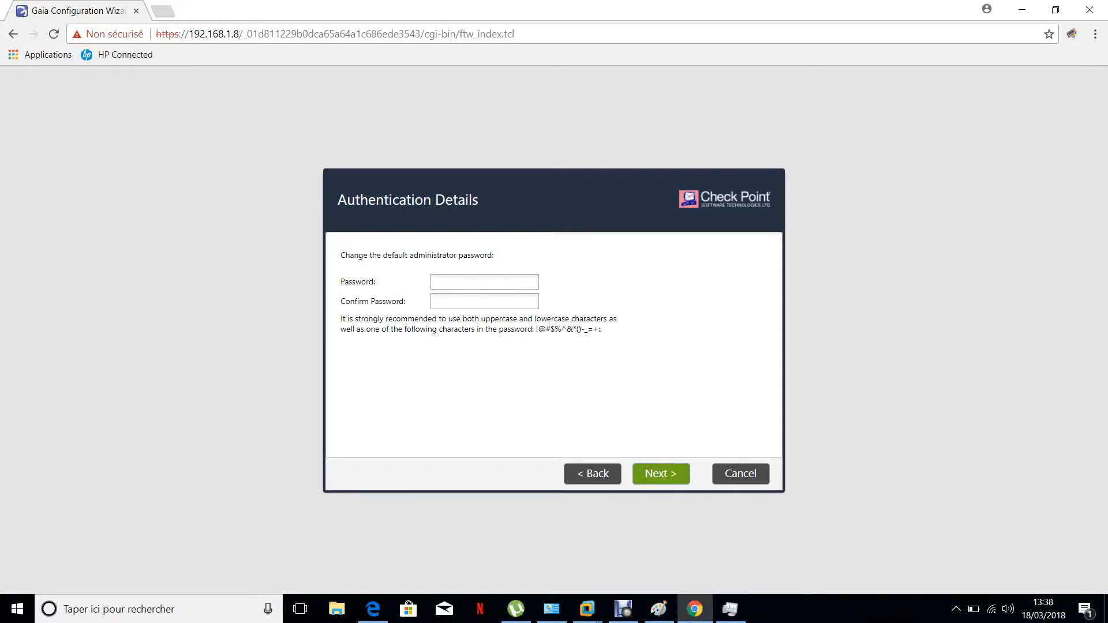
Enter and confirm a new administrator password, then proceed
text(•••)
key(Tab)
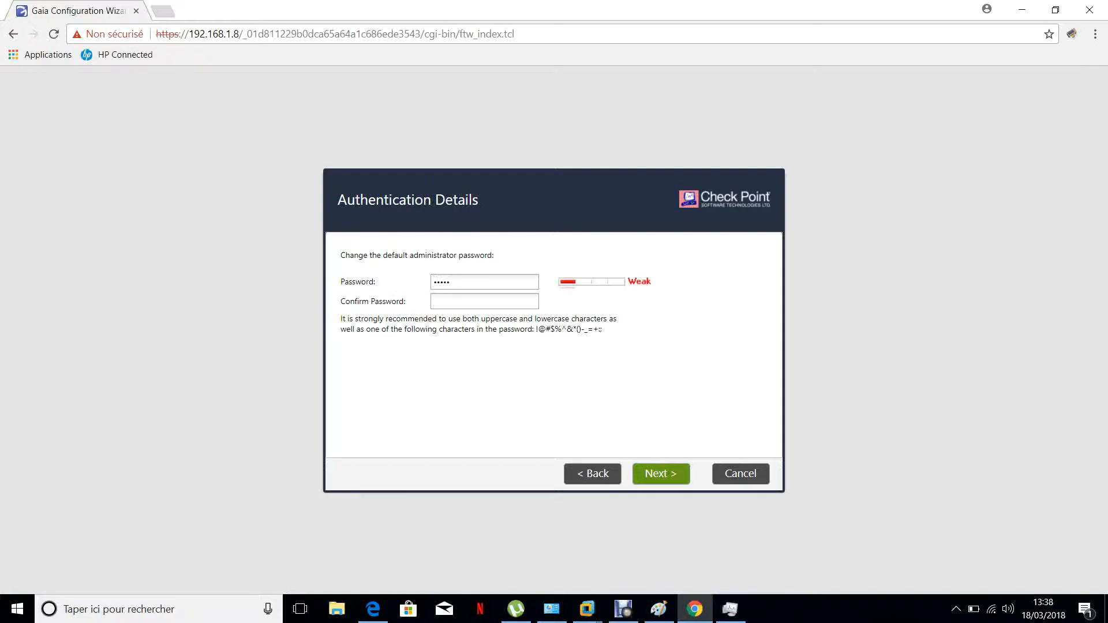
click(450, 282)
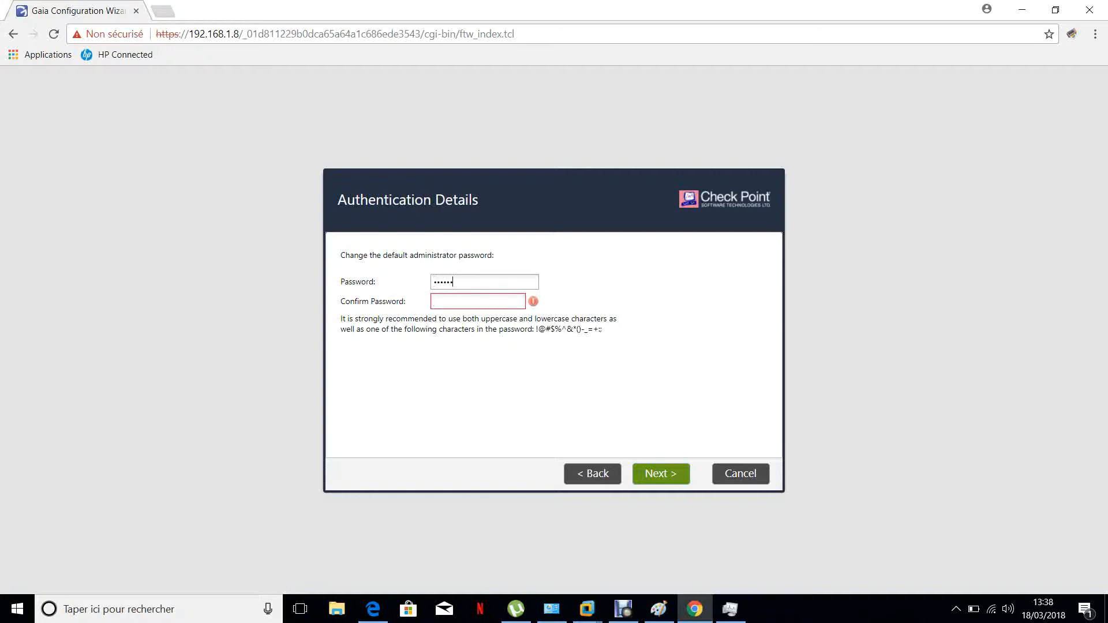
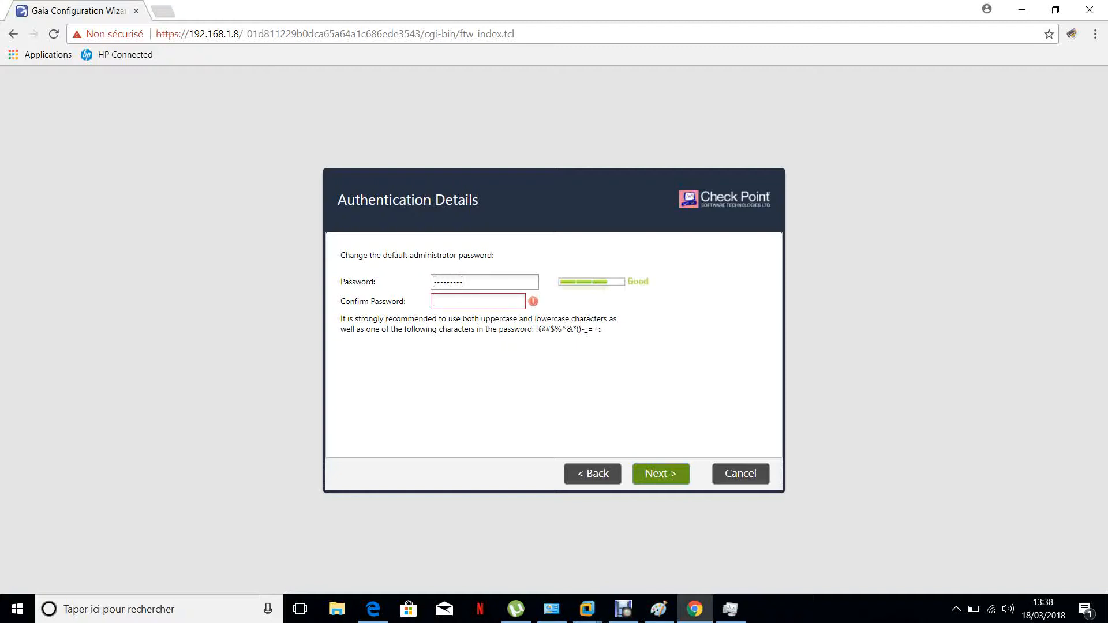
key(Tab)
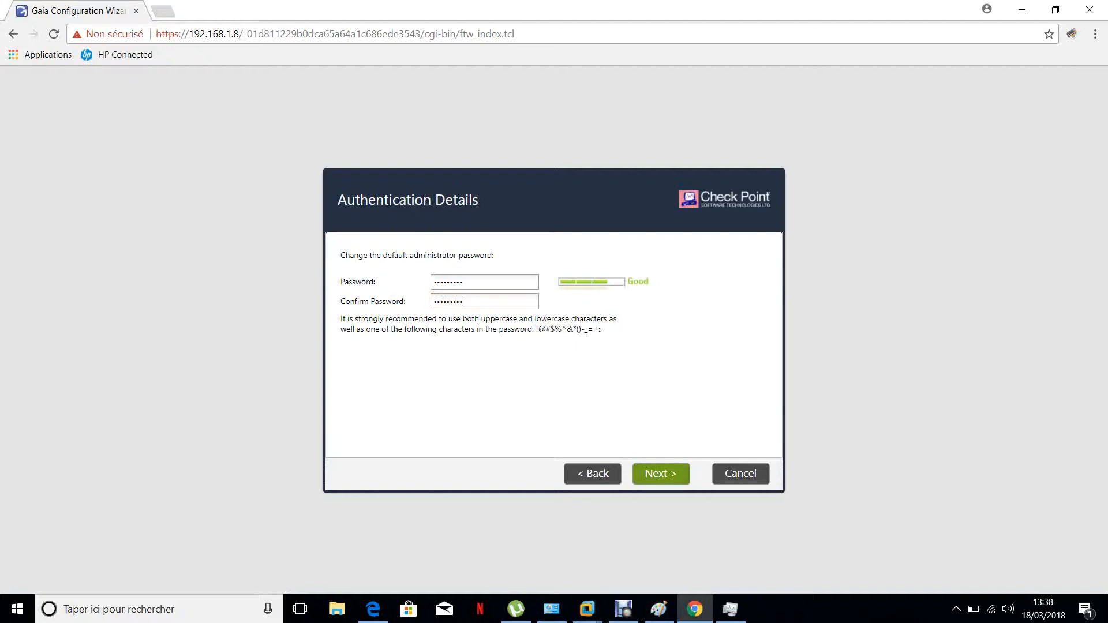
click(661, 474)
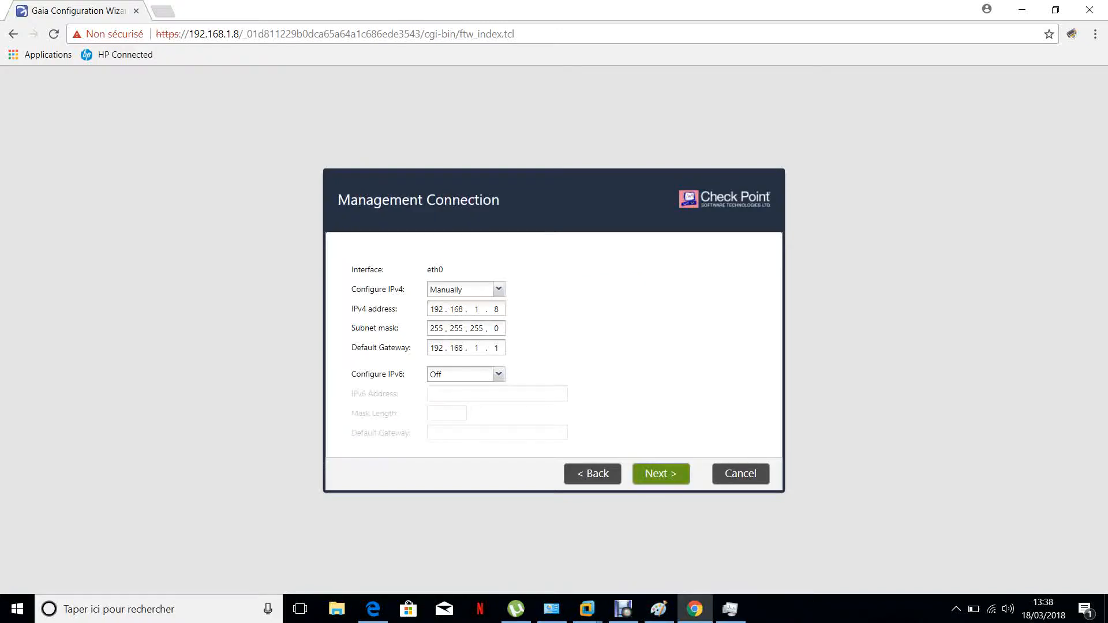
Keep the management connection settings and set host name Gaia-Mgmt with primary DNS server 8.8.8.8
click(661, 474)
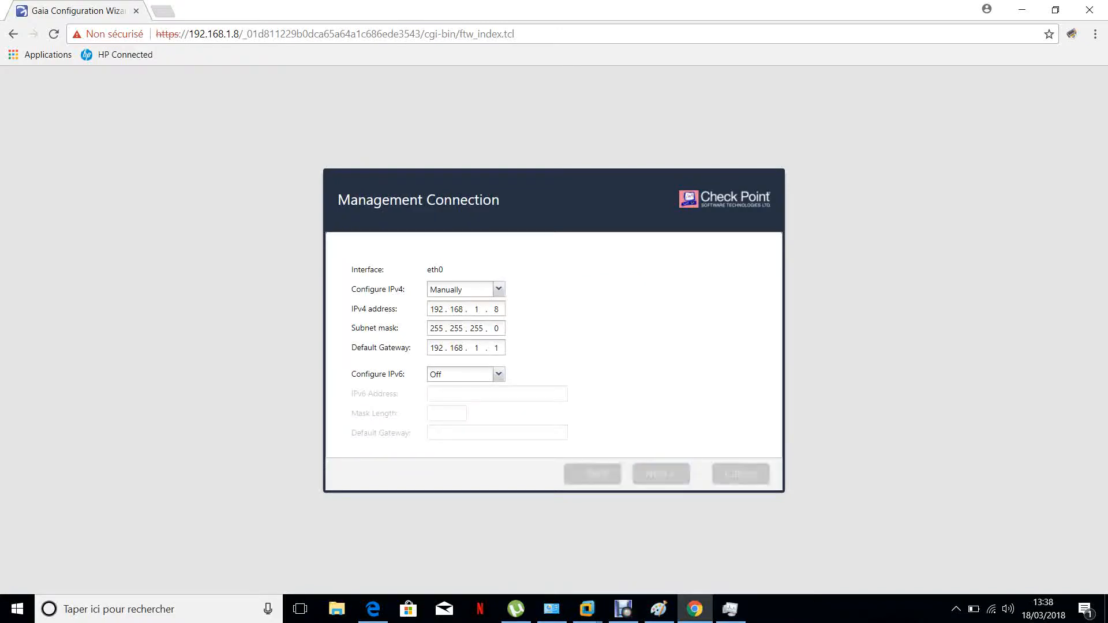
key(ctrl+a)
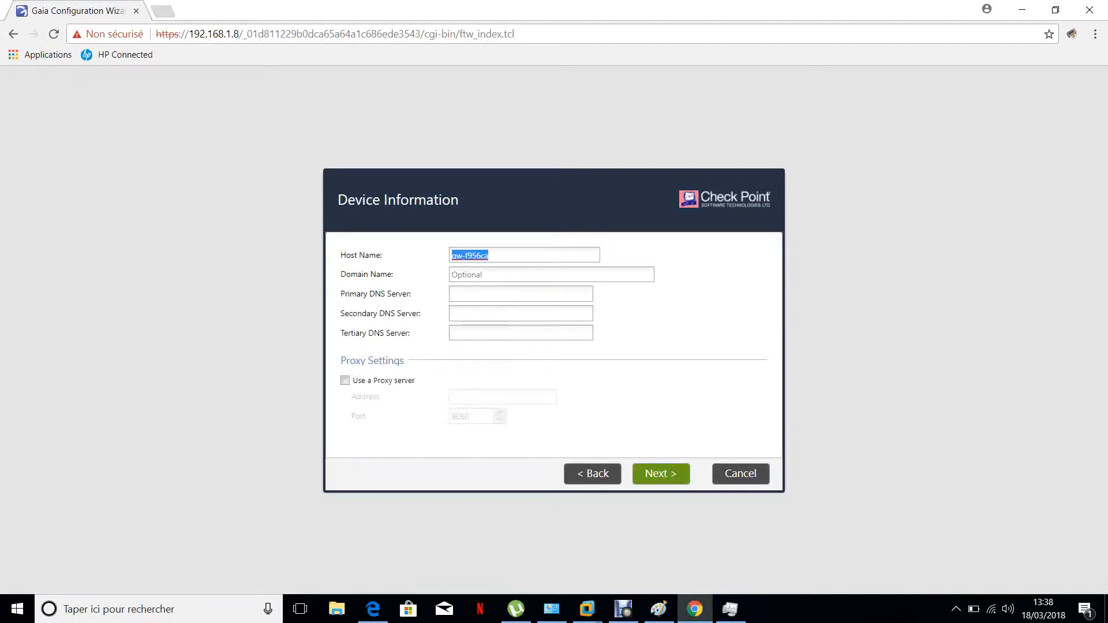
text(Gaia-)
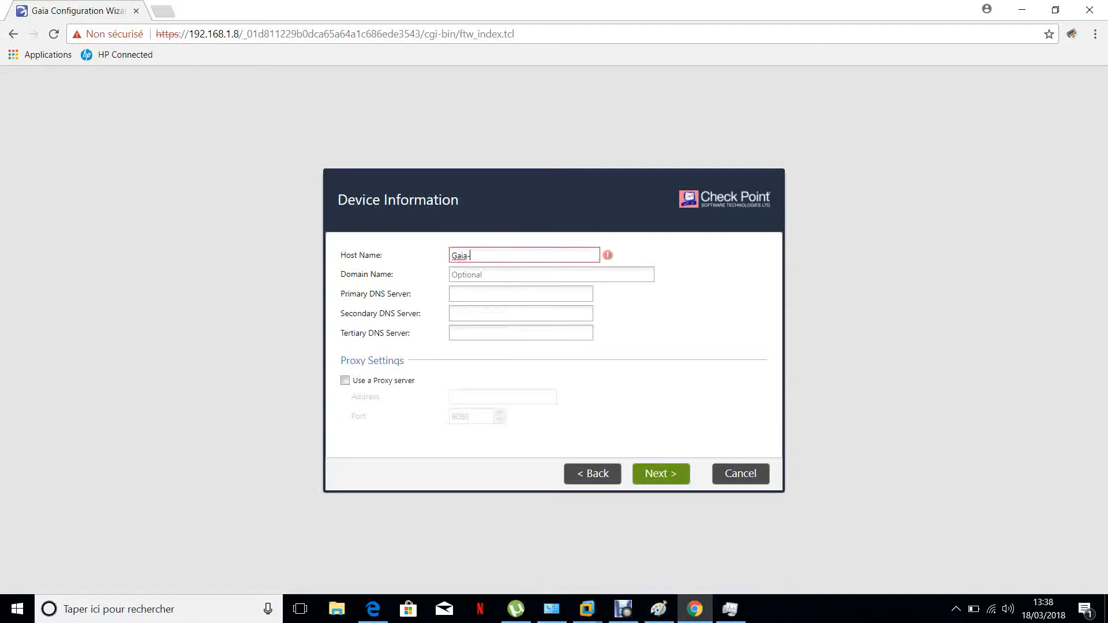
text(M)
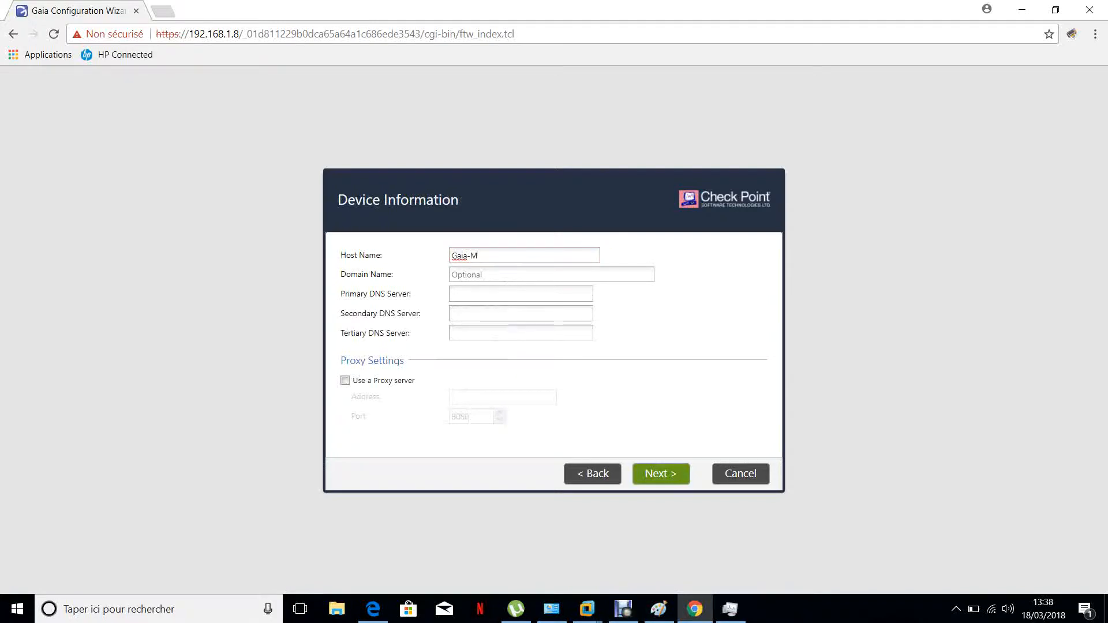
text(gmt)
click(453, 294)
text(8.8.8.8)
click(661, 474)
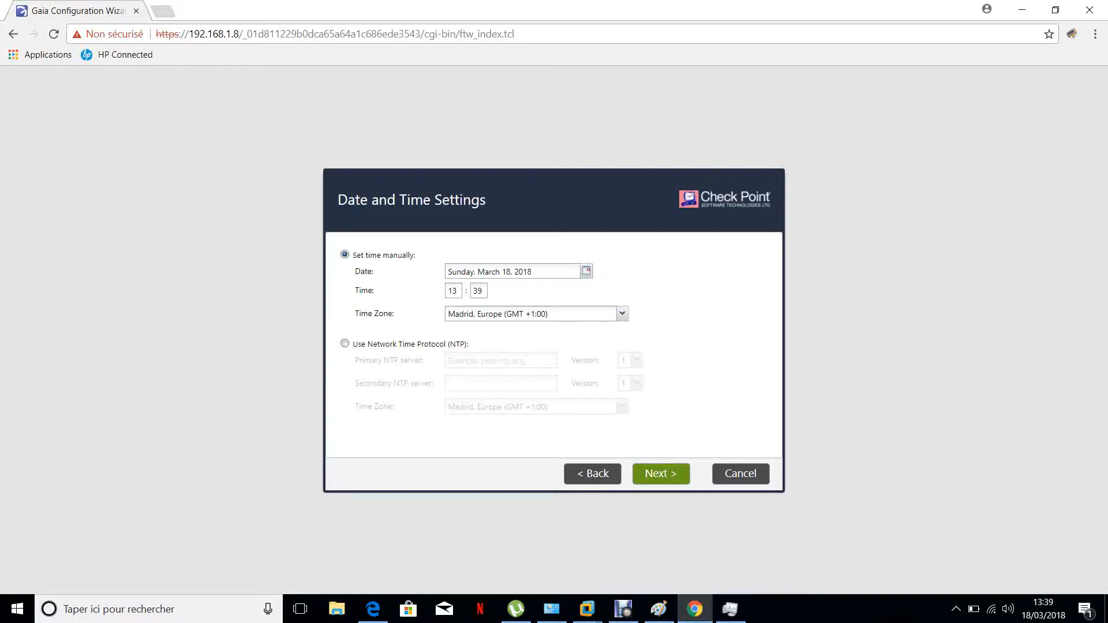
Set the time zone to Paris, Europe (GMT +1:00) and proceed
click(622, 314)
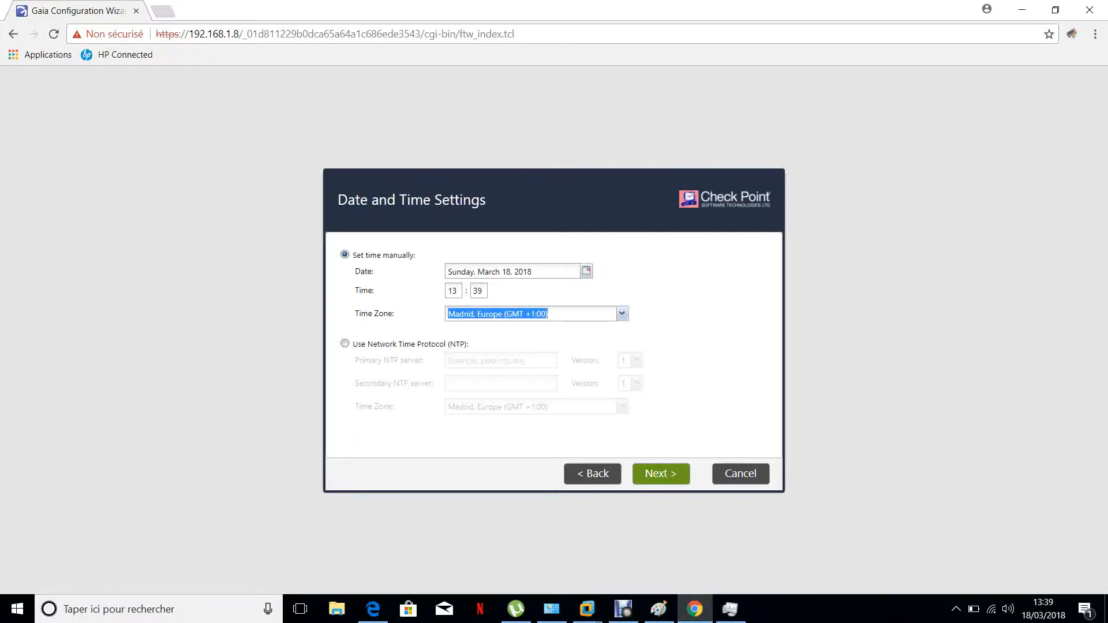
text(Paris)
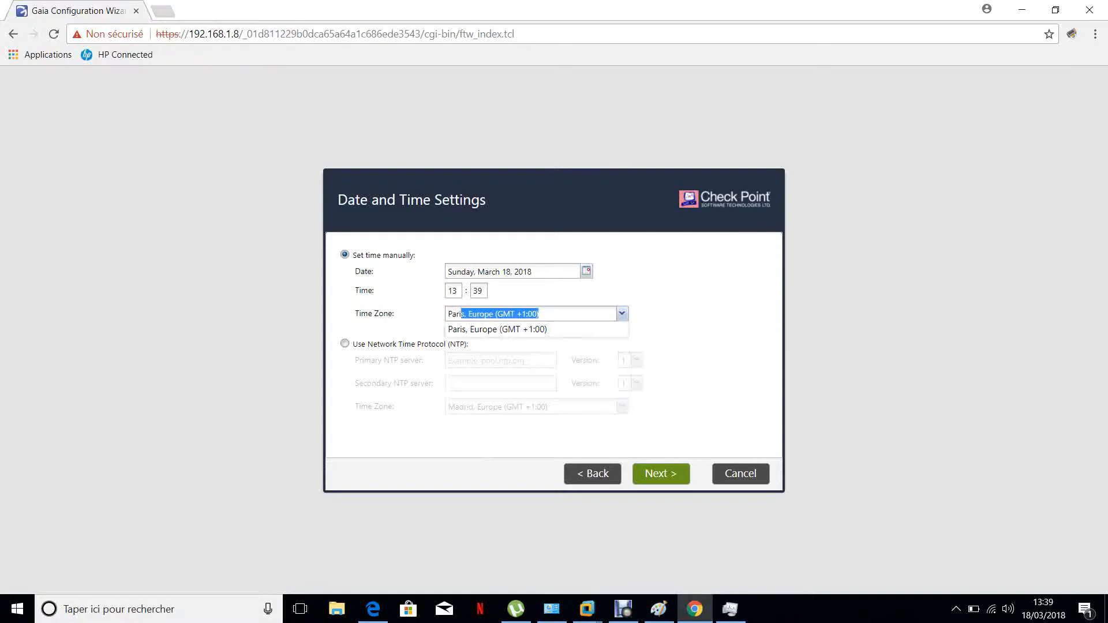
key(Return)
click(661, 474)
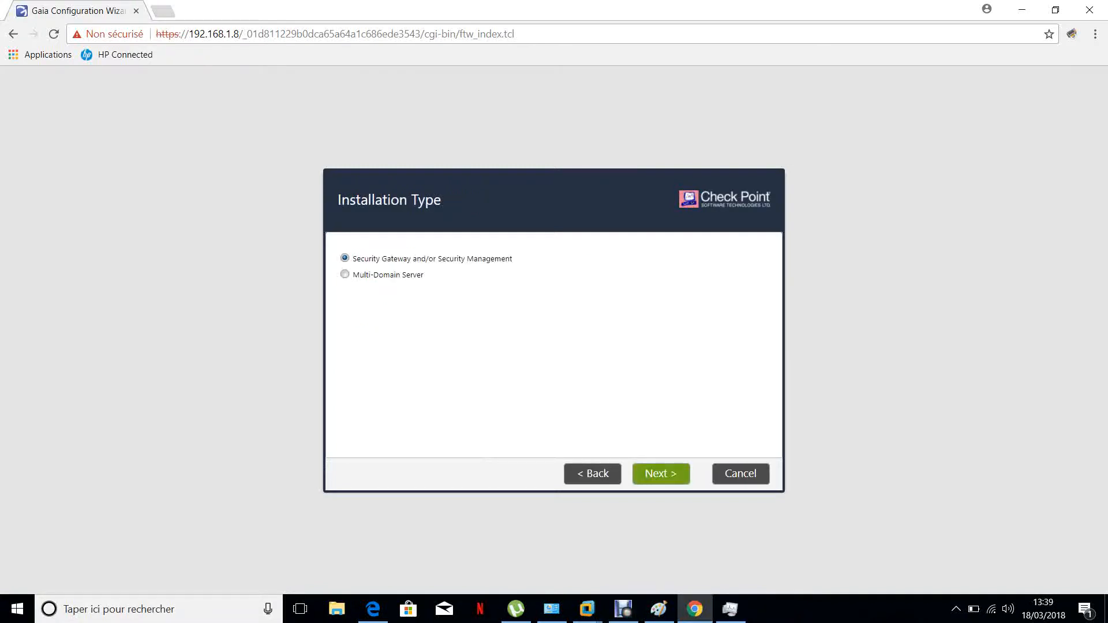
Install only Security Management by unchecking Security Gateway, and keep the Gaia administrator admin
click(661, 473)
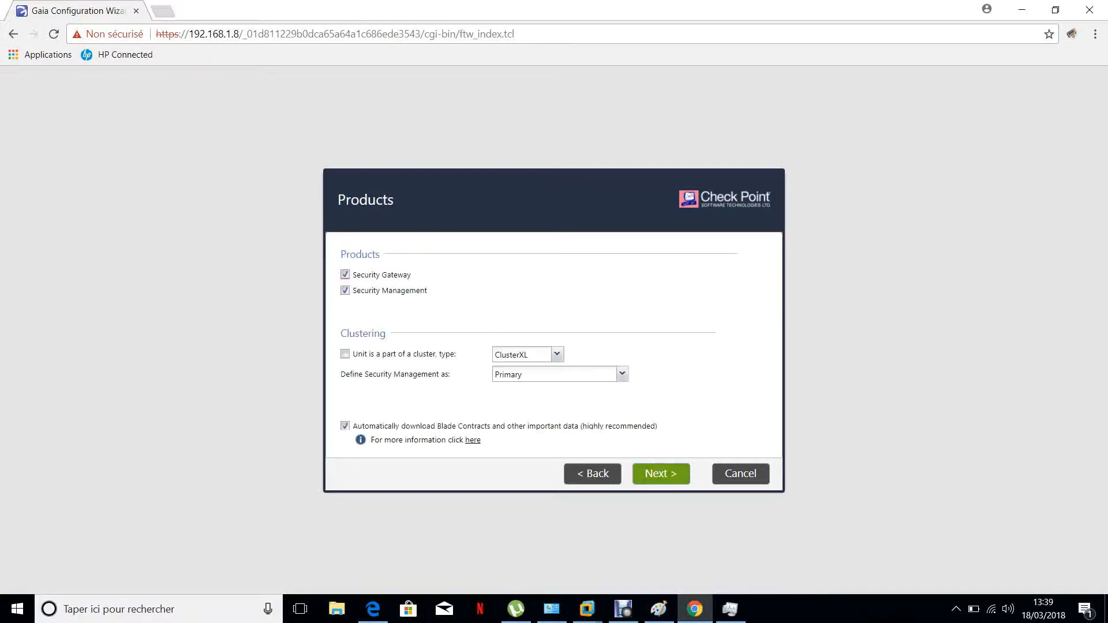
click(346, 274)
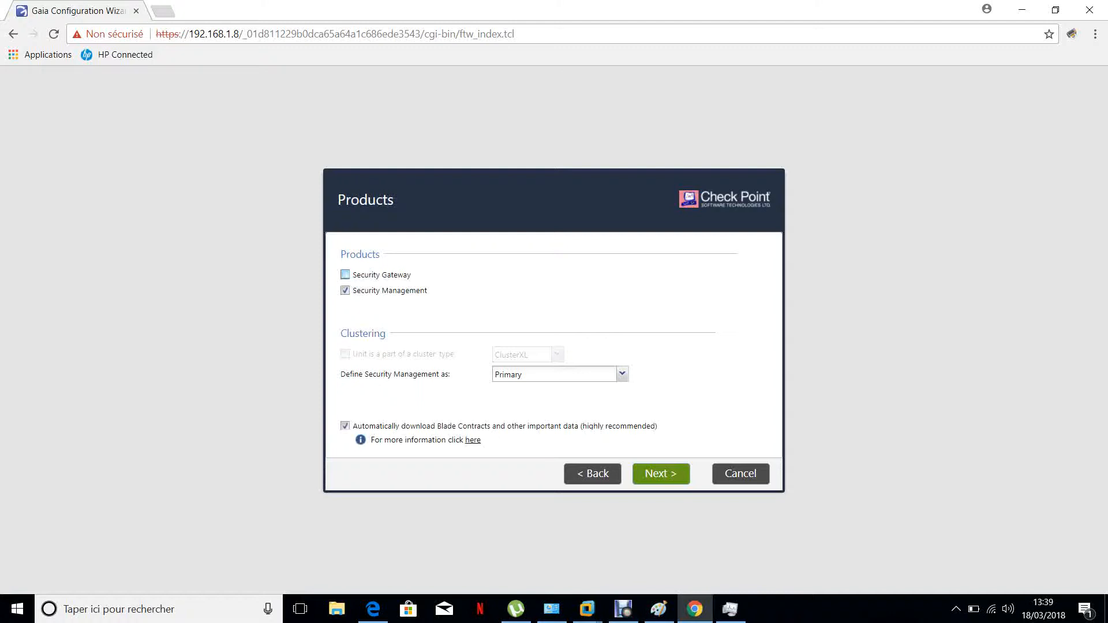
click(661, 473)
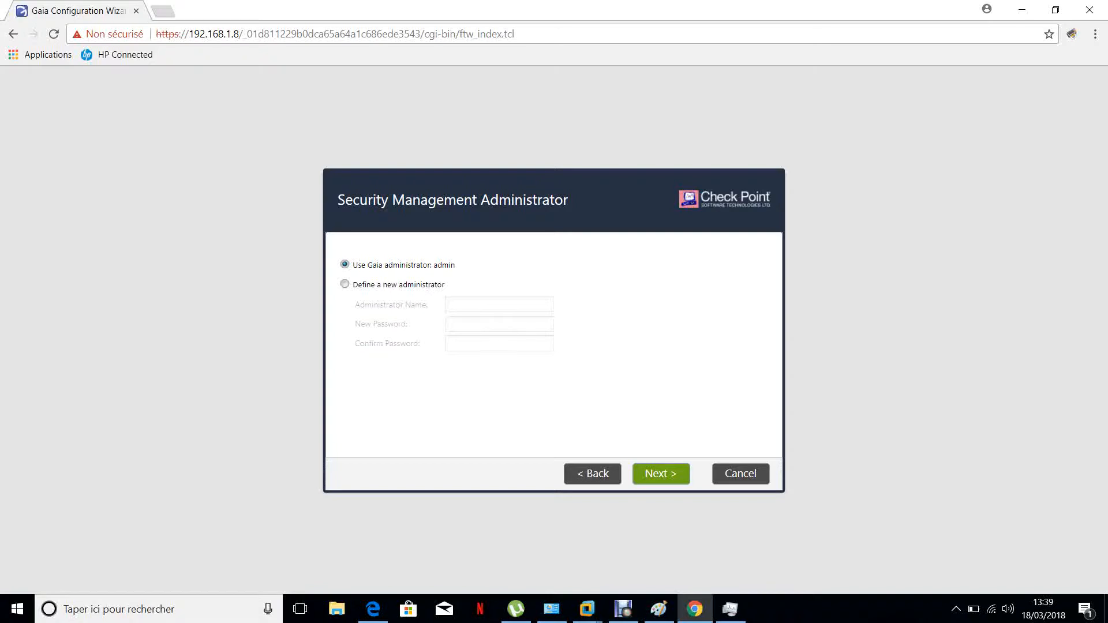
click(661, 474)
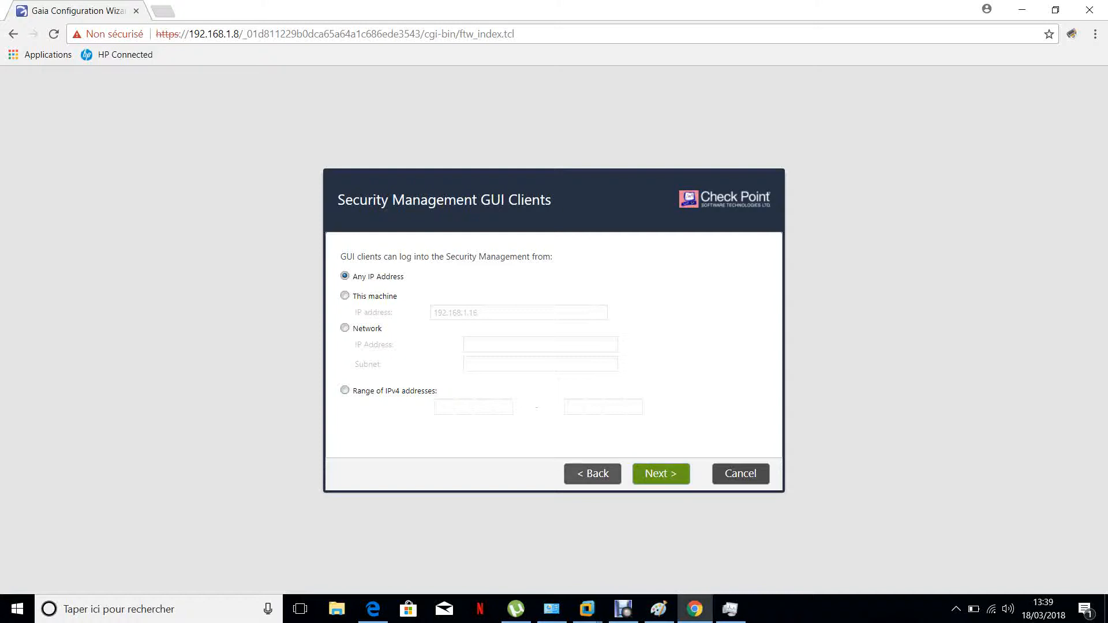
click(592, 473)
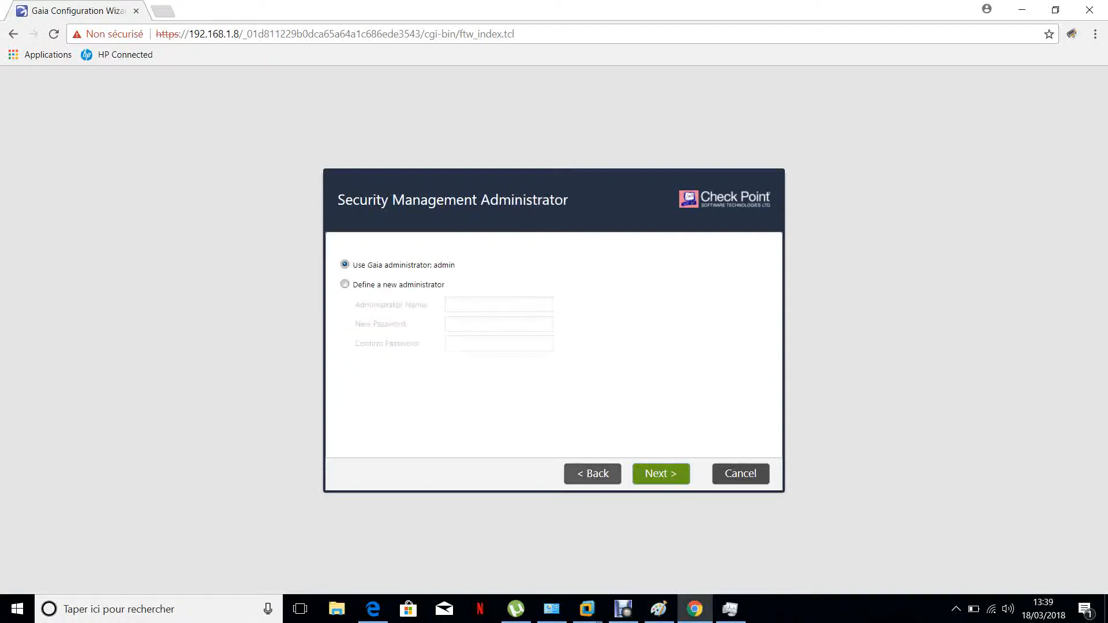
click(344, 284)
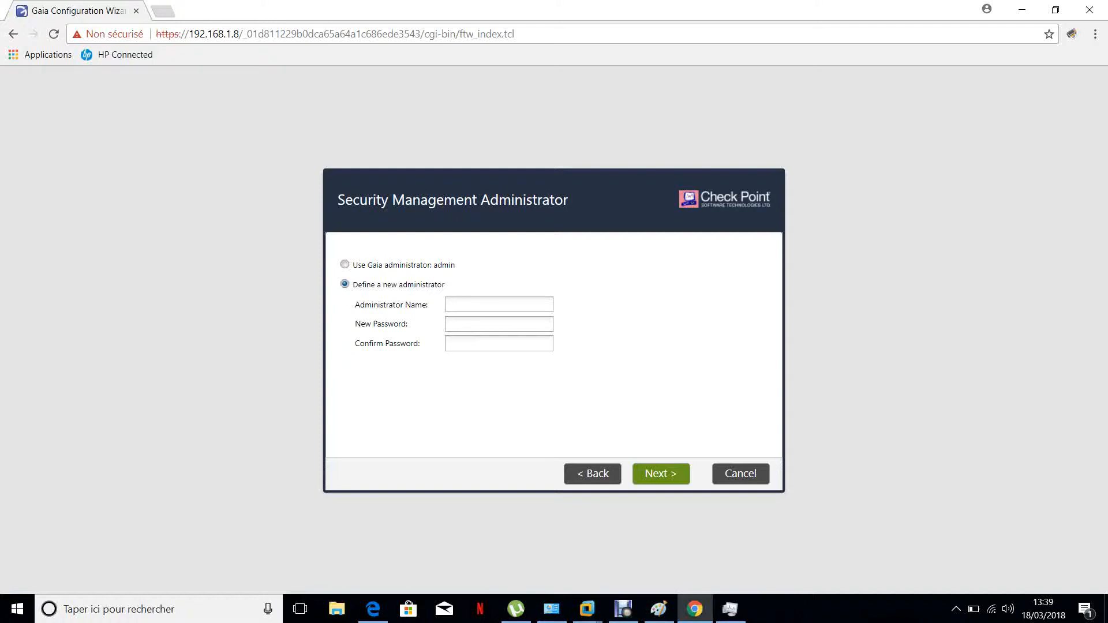
click(344, 264)
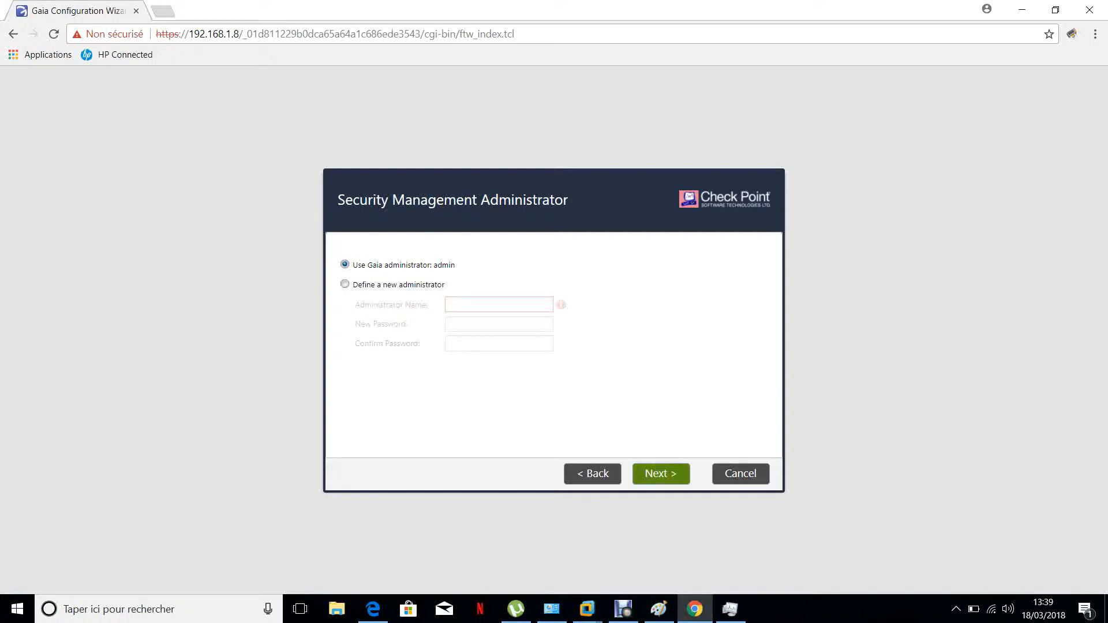
click(660, 474)
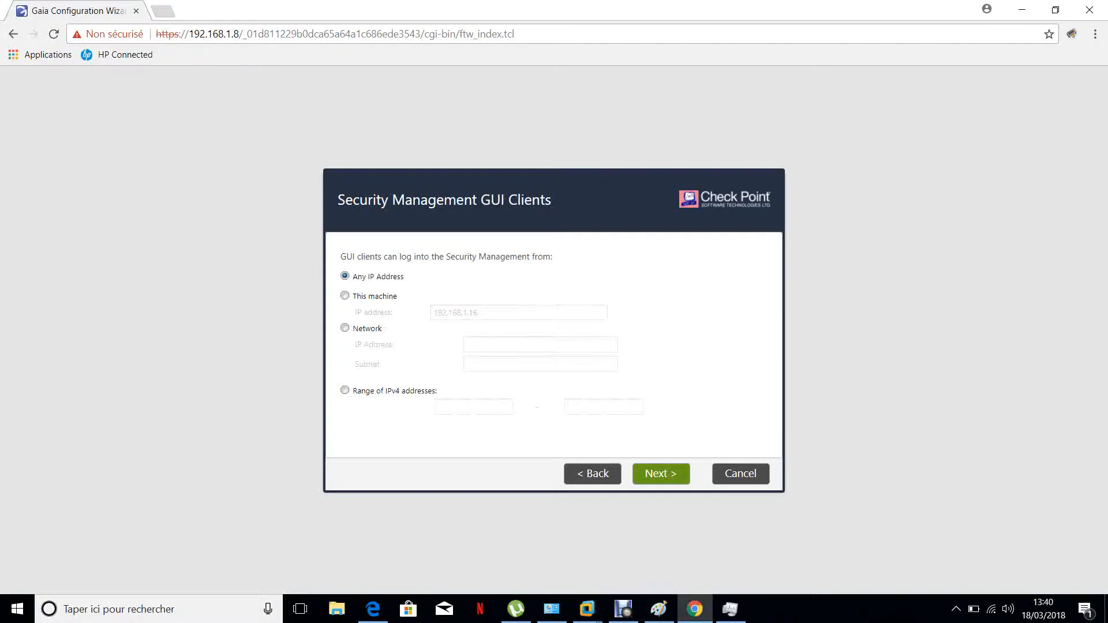
click(661, 474)
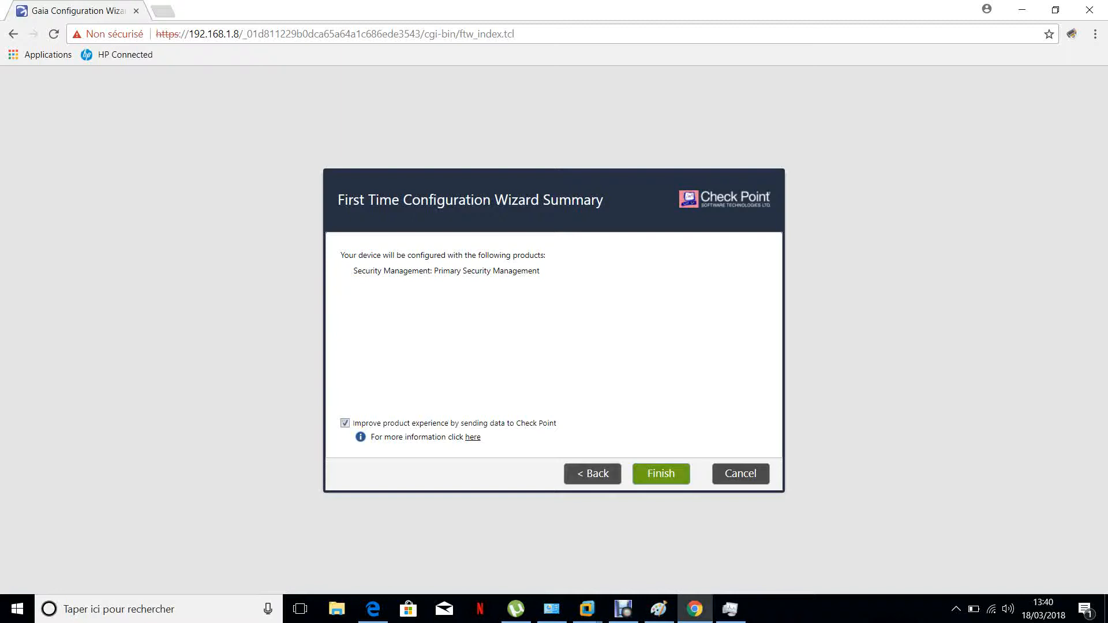
click(660, 474)
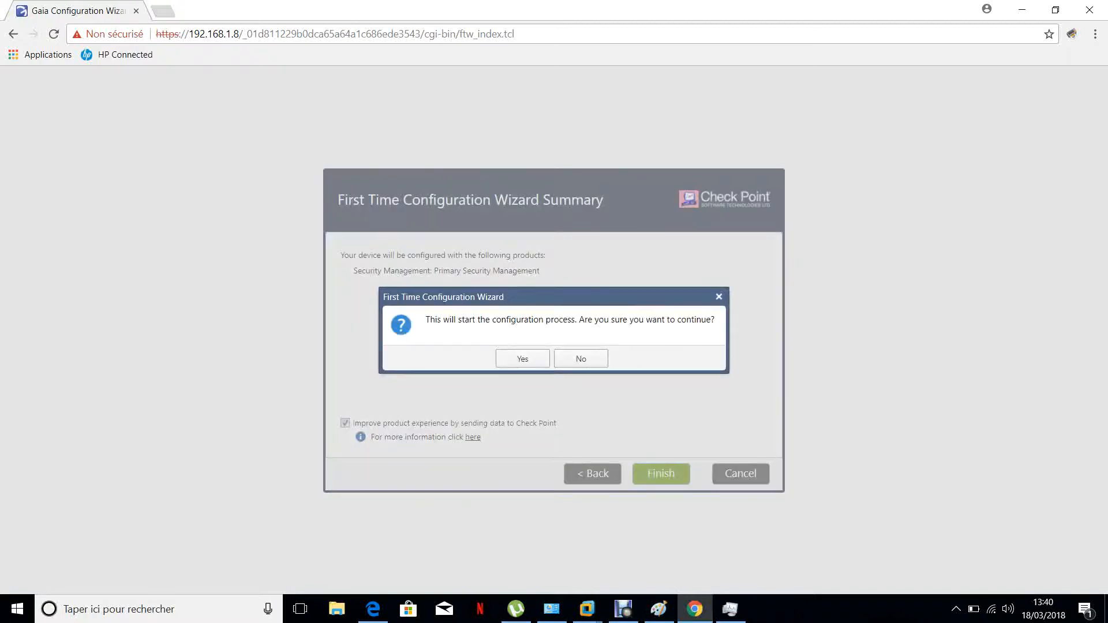
click(581, 359)
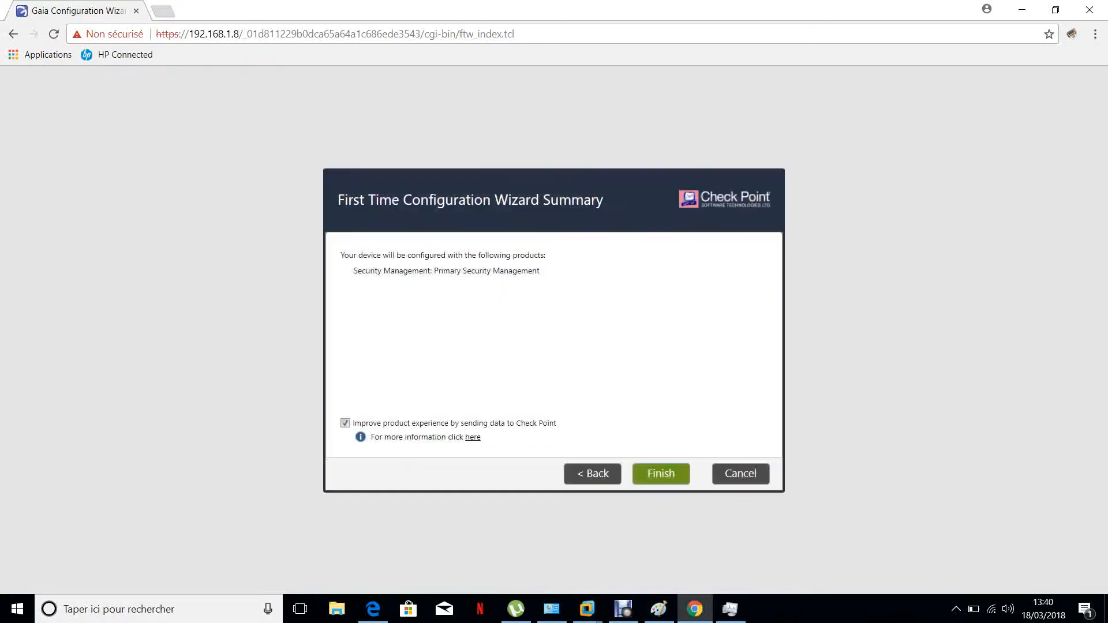
click(593, 474)
click(593, 474)
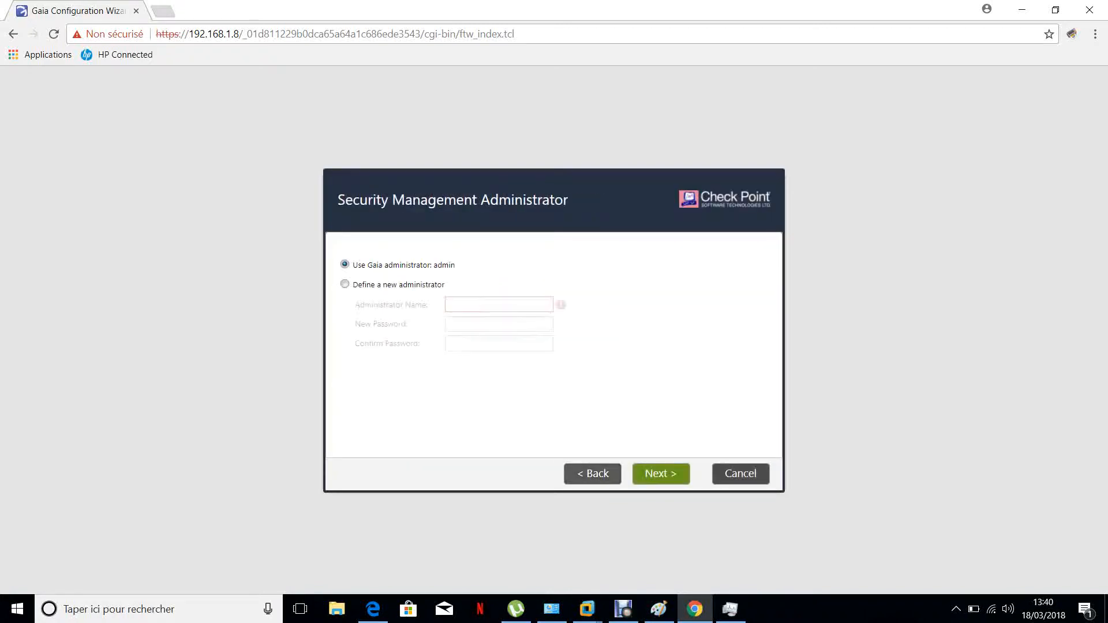
Choose to define a new Security Management administrator and name it fwadmin
click(345, 284)
click(499, 305)
text(admin)
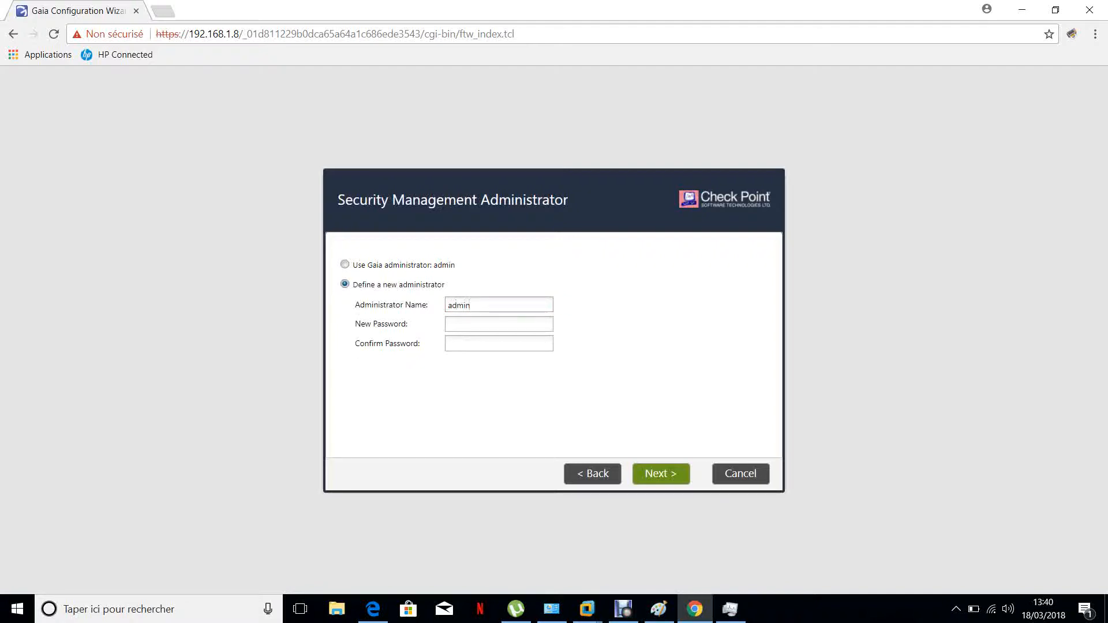
key(BackSpace)
key(BackSpace)
key(BackSpace)
key(BackSpace)
key(BackSpace)
text(fwadmin)
Enter and confirm the new administrator's password, then proceed
key(Tab)
text(*****)
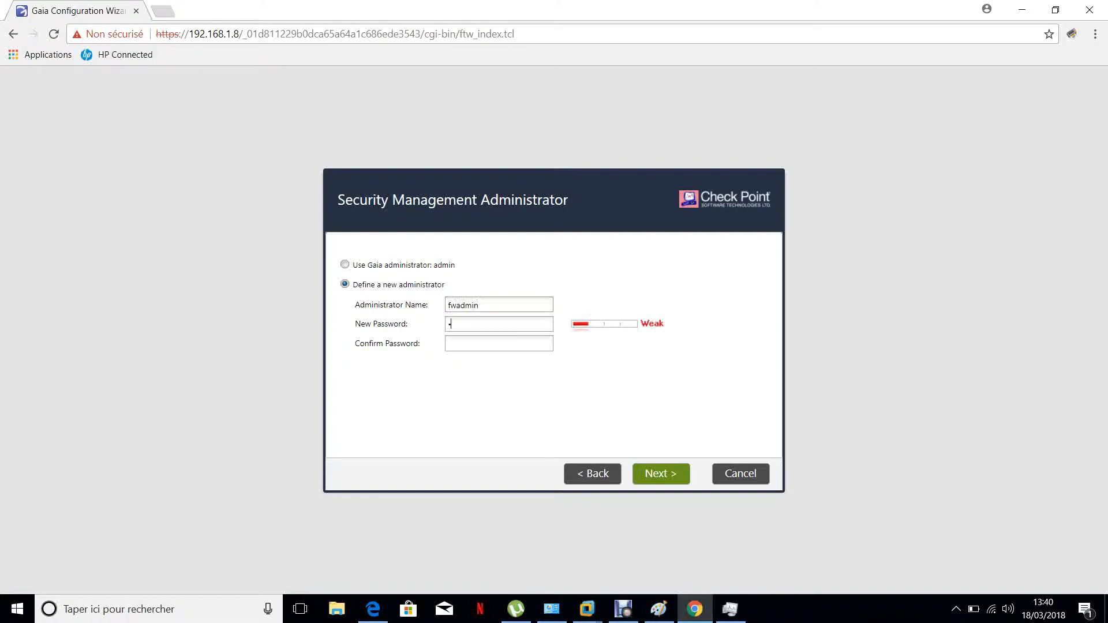
text(****)
key(Tab)
text(*********)
click(661, 474)
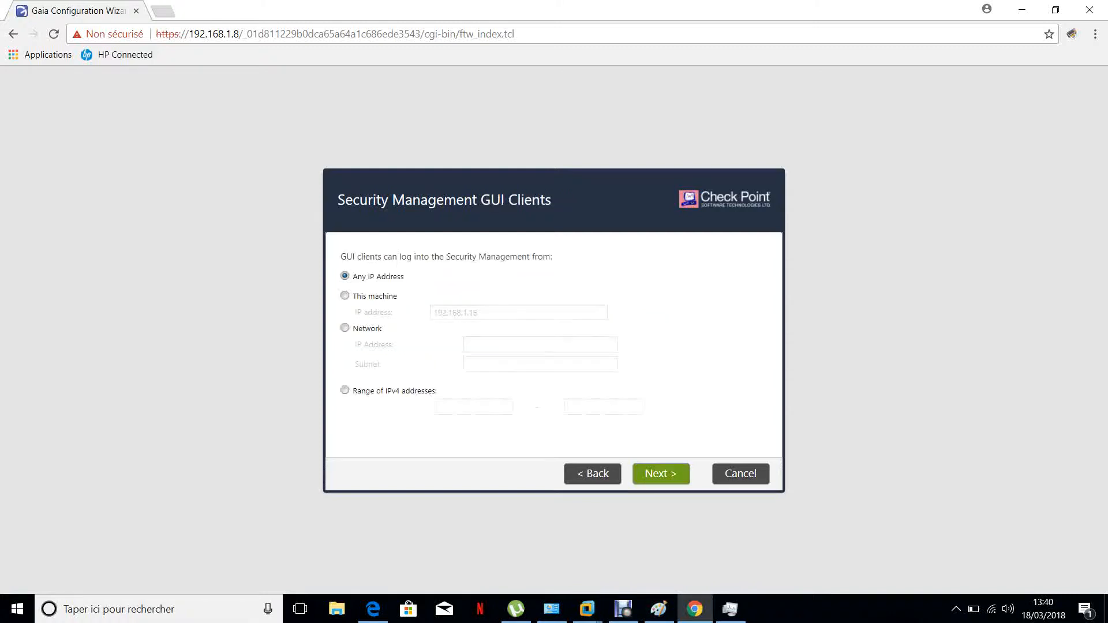
Keep GUI client access from any IP address, finish the wizard and confirm starting the configuration
click(661, 474)
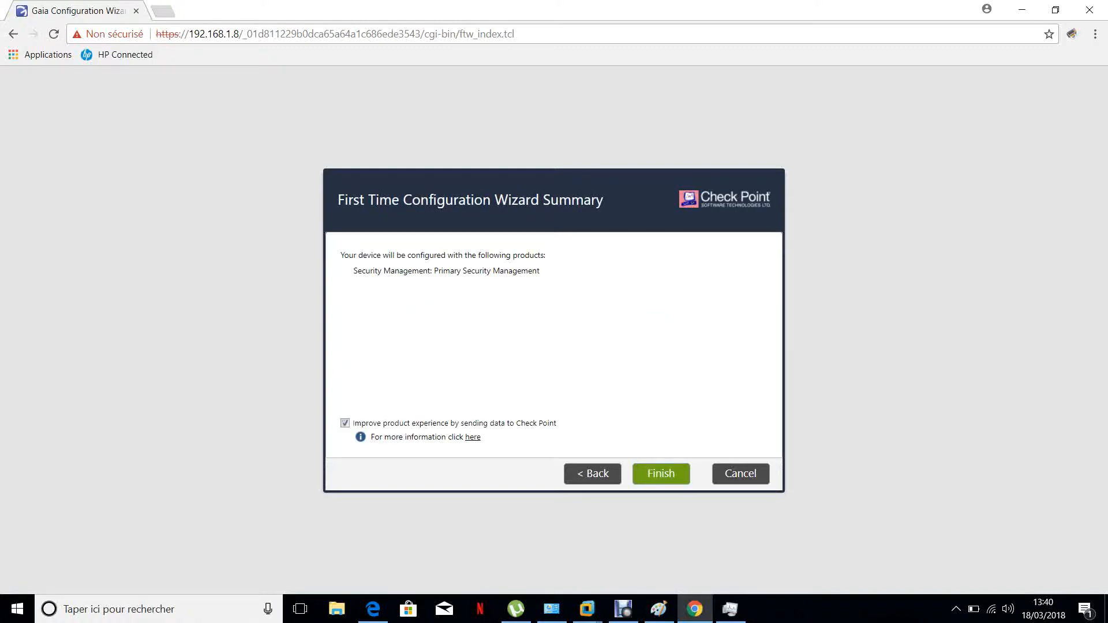
click(661, 473)
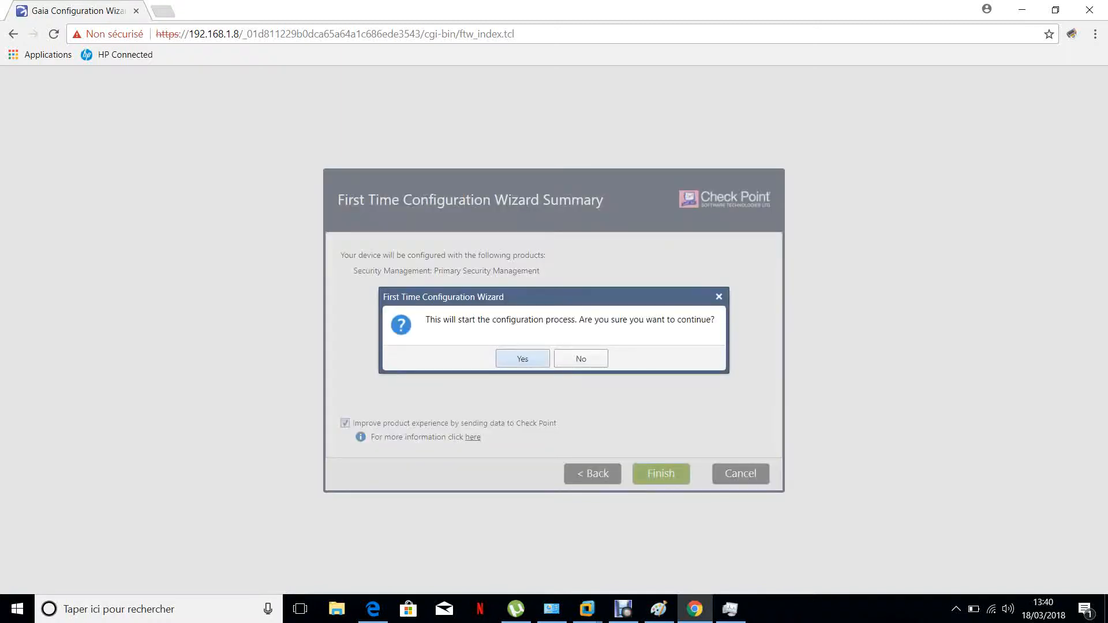
key(Return)
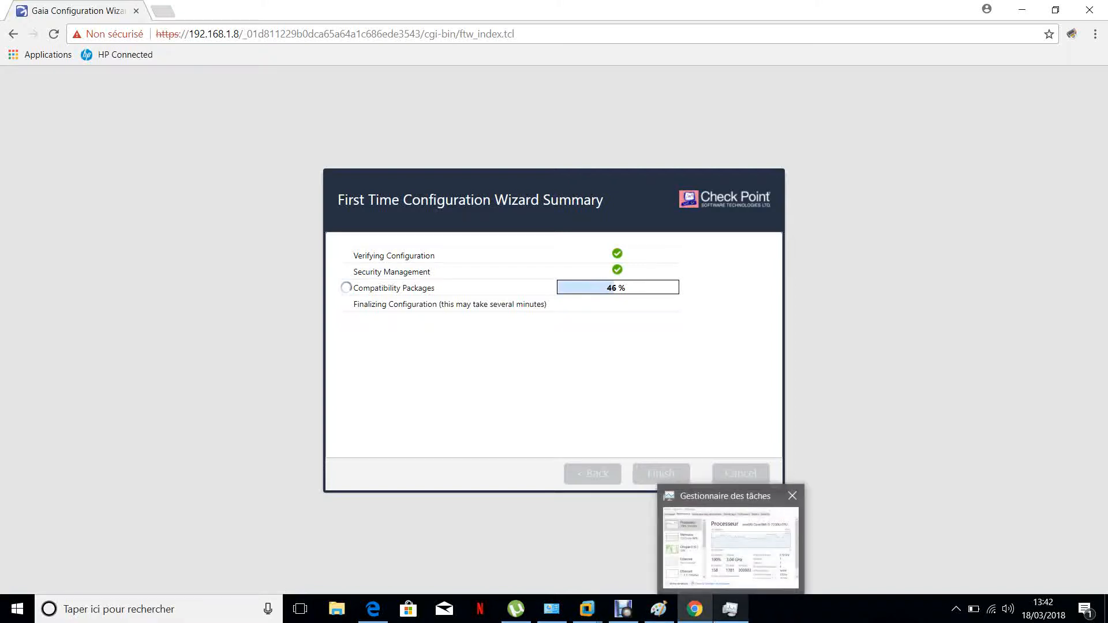
Switch to Paint and circle the Mgmt server and underline the Checkpoint CLUSTER XL label on the network diagram
click(659, 609)
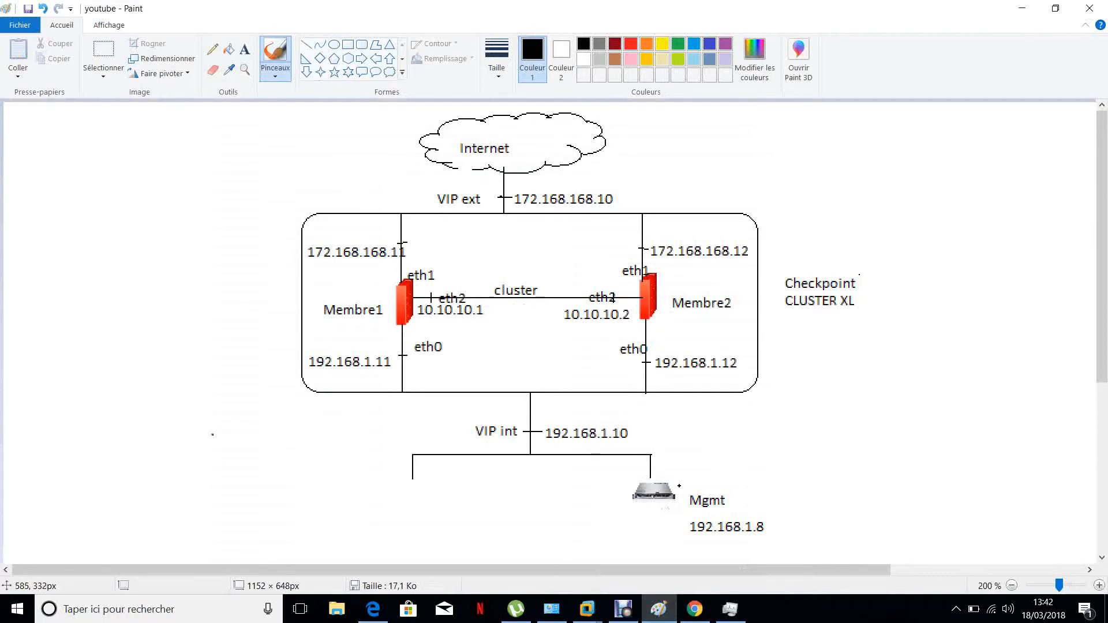
mouse_move(677, 478)
mouse_down()
mouse_move(606, 519)
mouse_move(842, 552)
mouse_move(803, 468)
mouse_move(672, 463)
mouse_up()
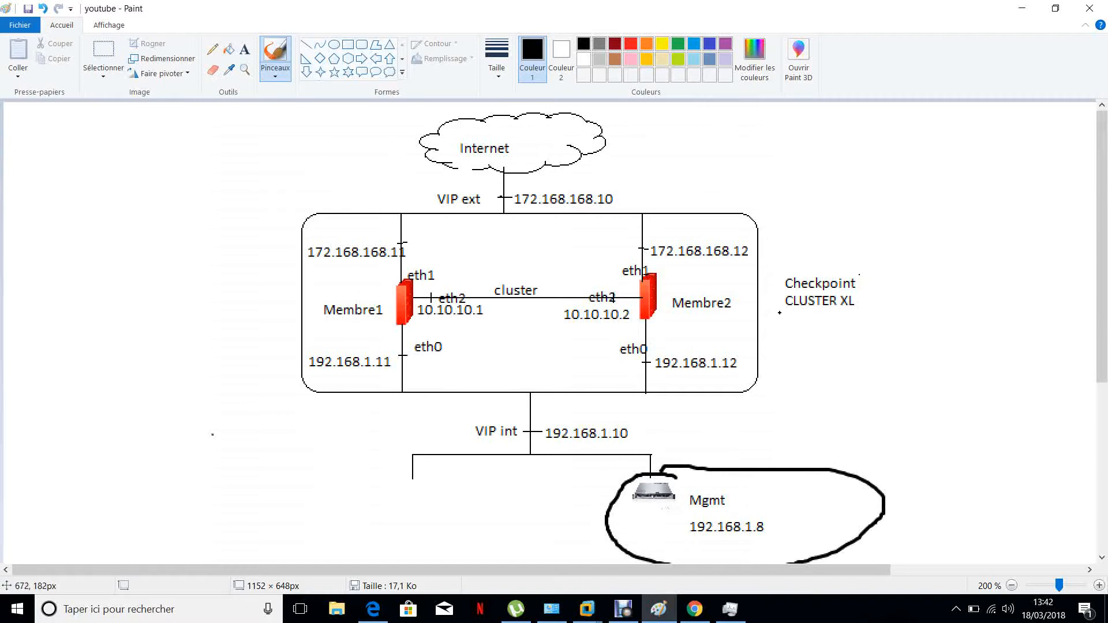
drag(779, 313, 864, 311)
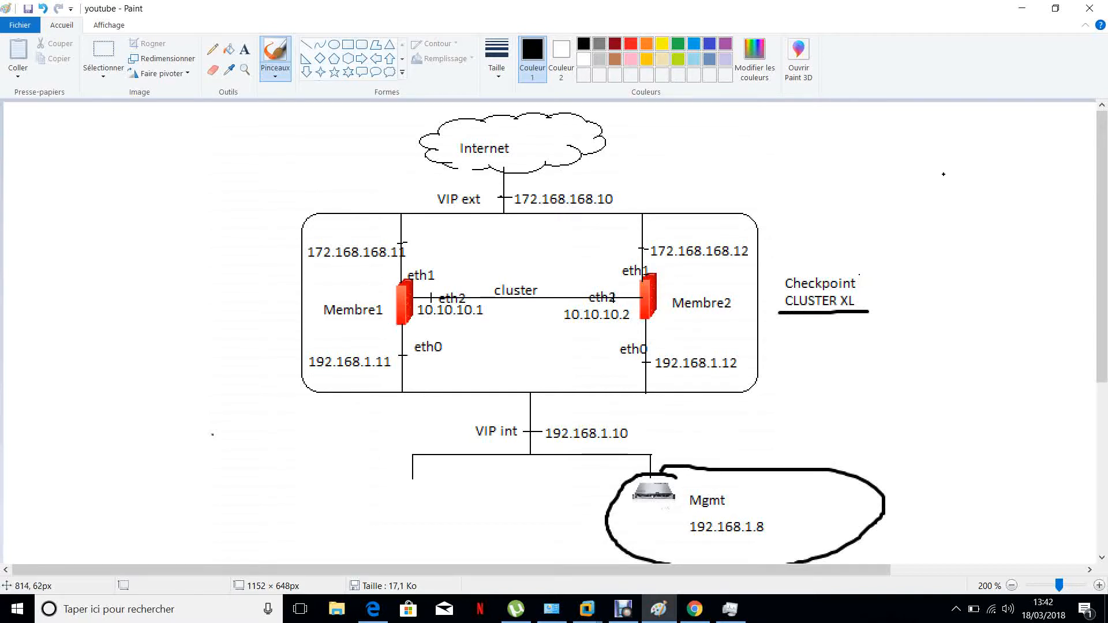
click(1022, 8)
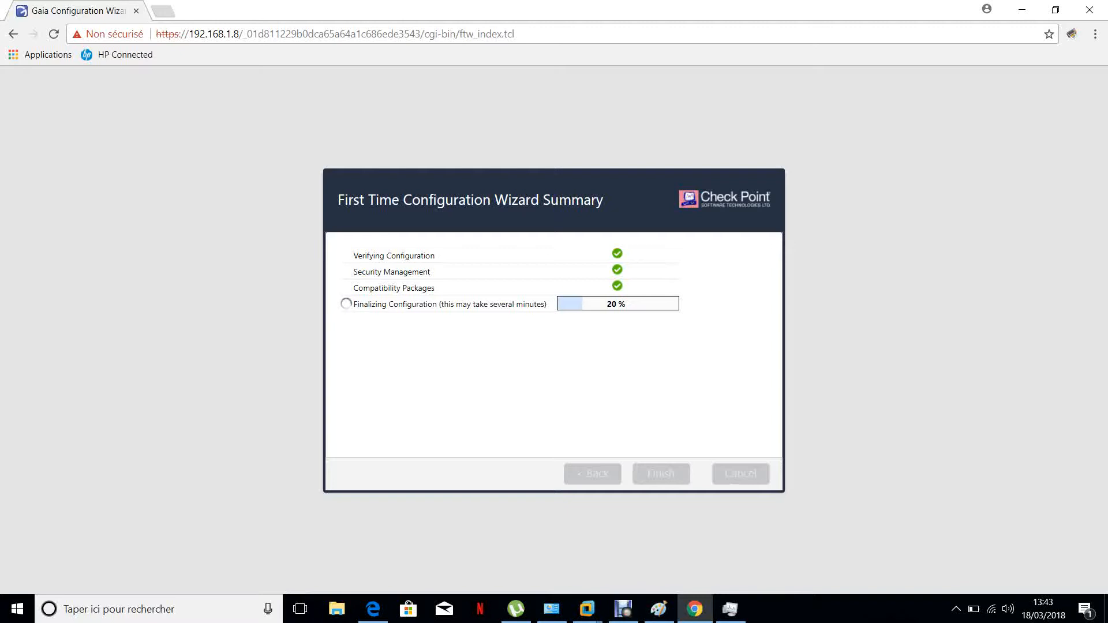
Dismiss the configuration completion message and review the Network Interfaces page of the Gaia portal
click(623, 609)
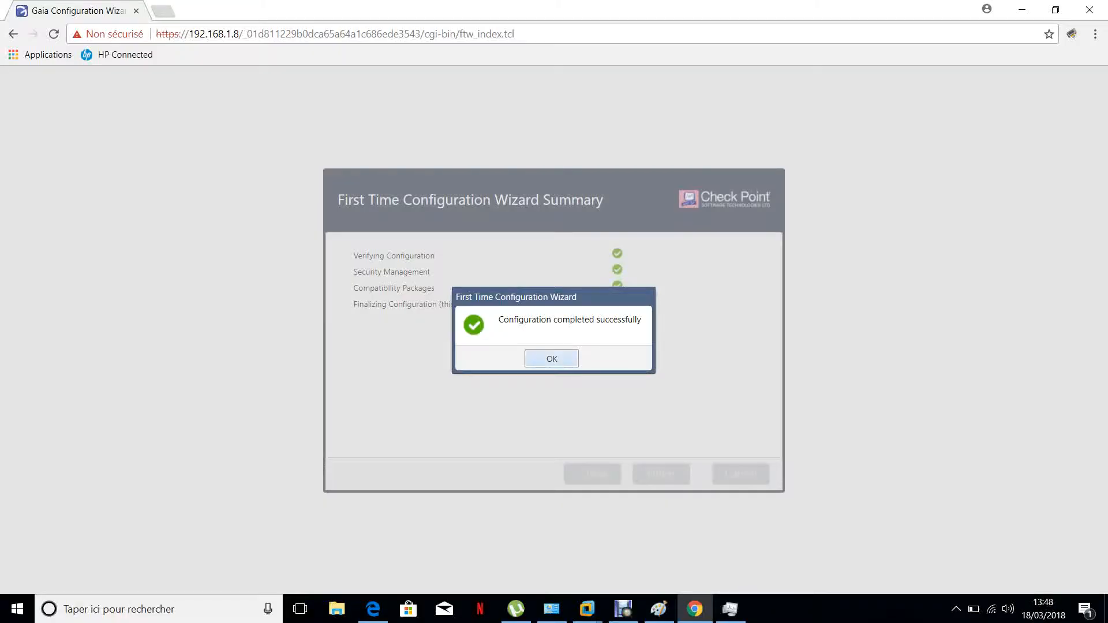
click(552, 358)
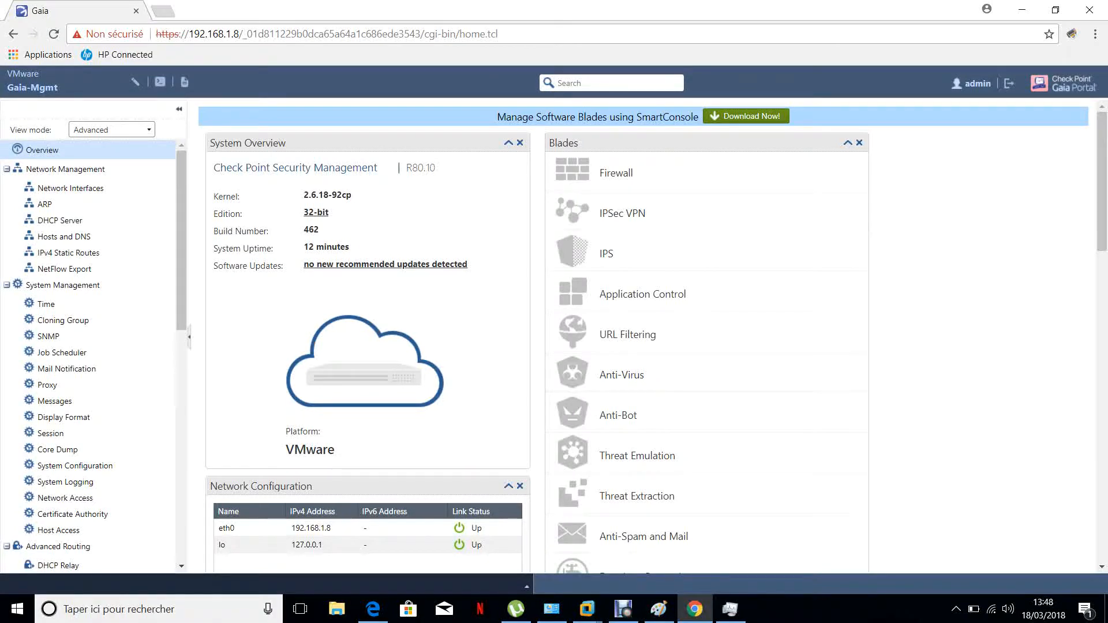
scroll(646, 334, down, 2)
click(69, 188)
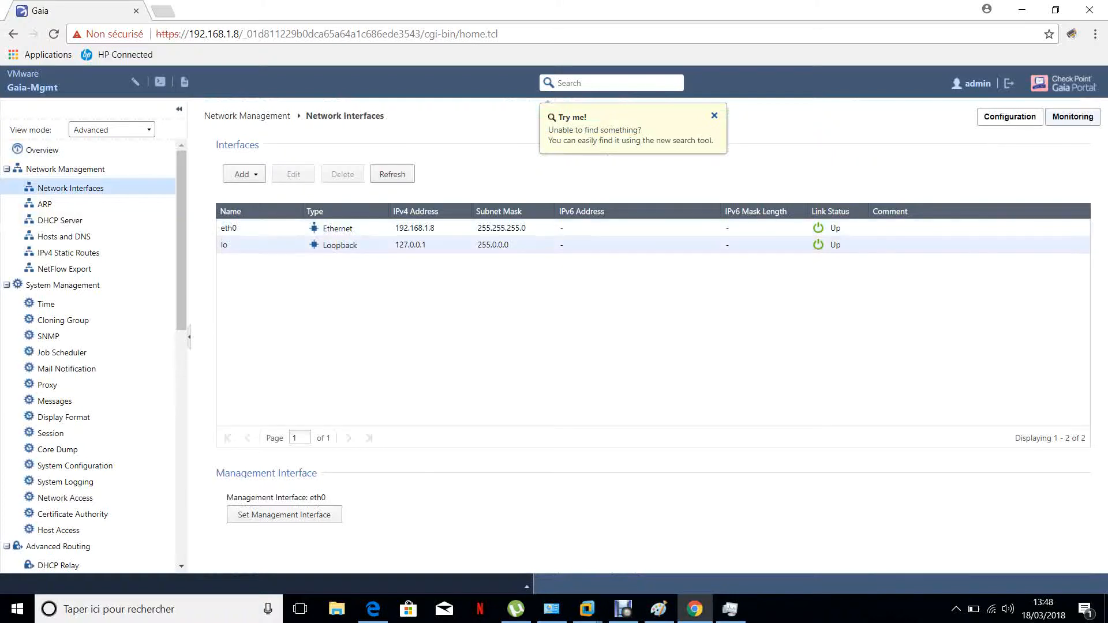
Download SmartConsole from the Gaia portal overview and open the browser's downloads page to follow the download
click(57, 151)
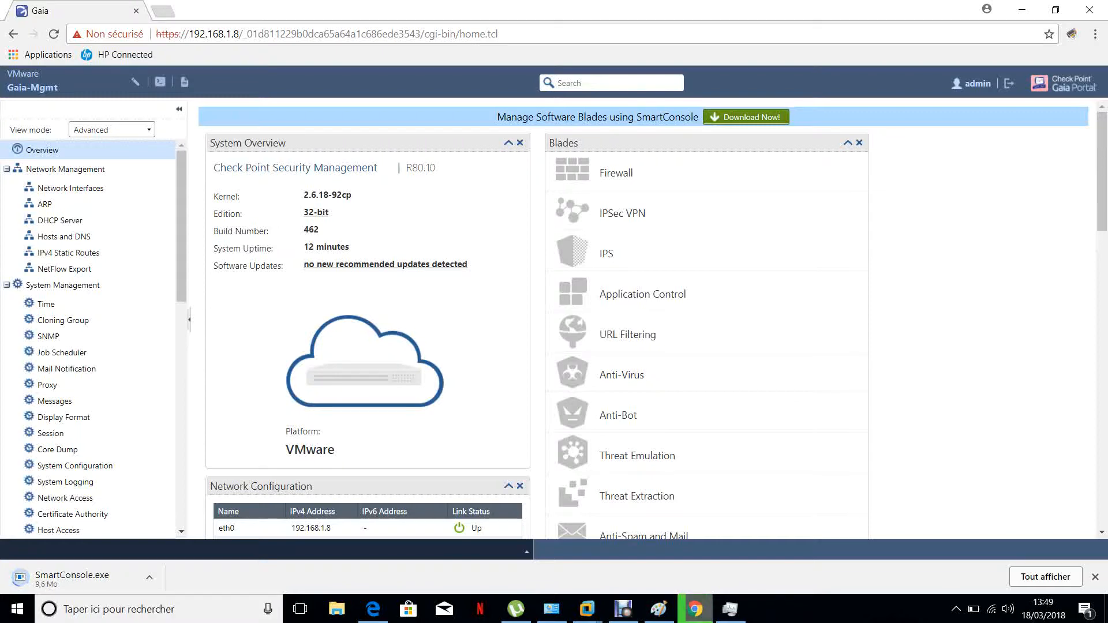
mouse_move(696, 609)
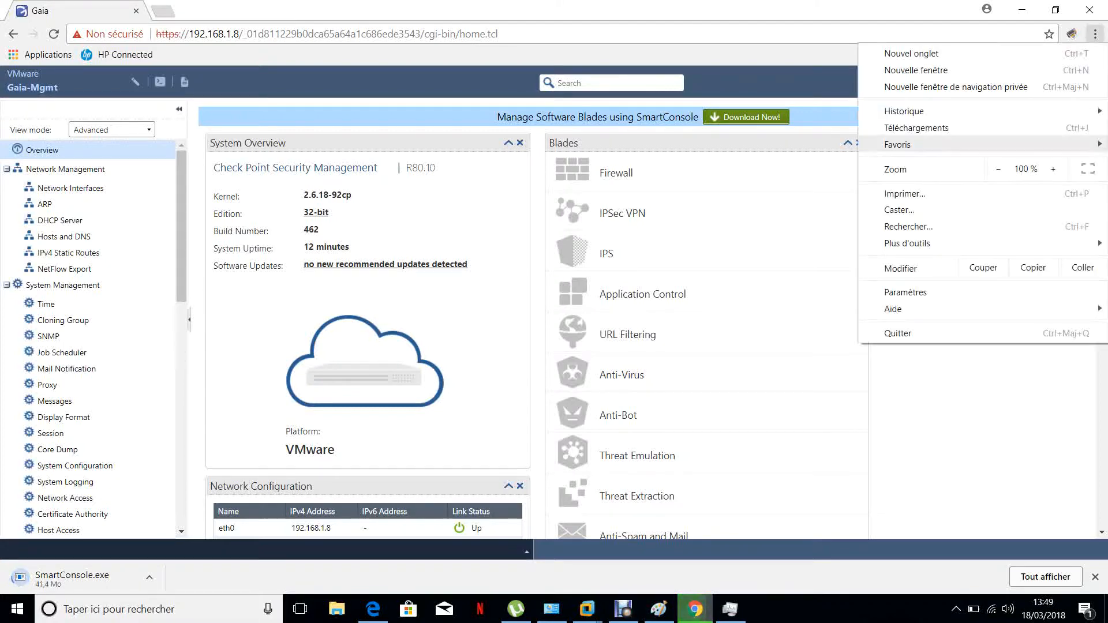
click(916, 129)
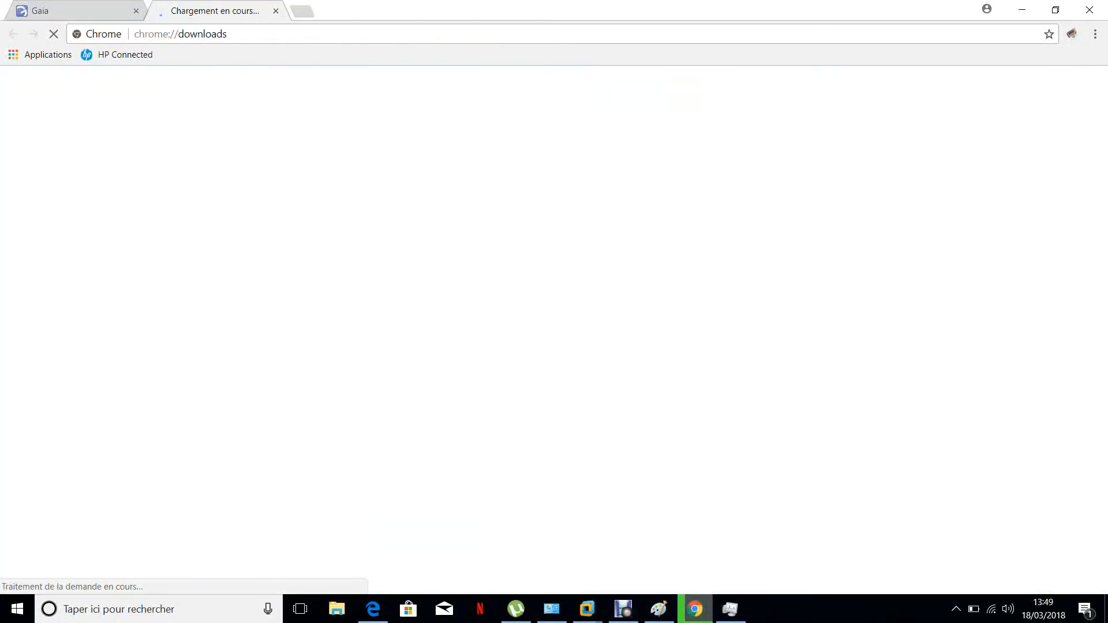
click(70, 10)
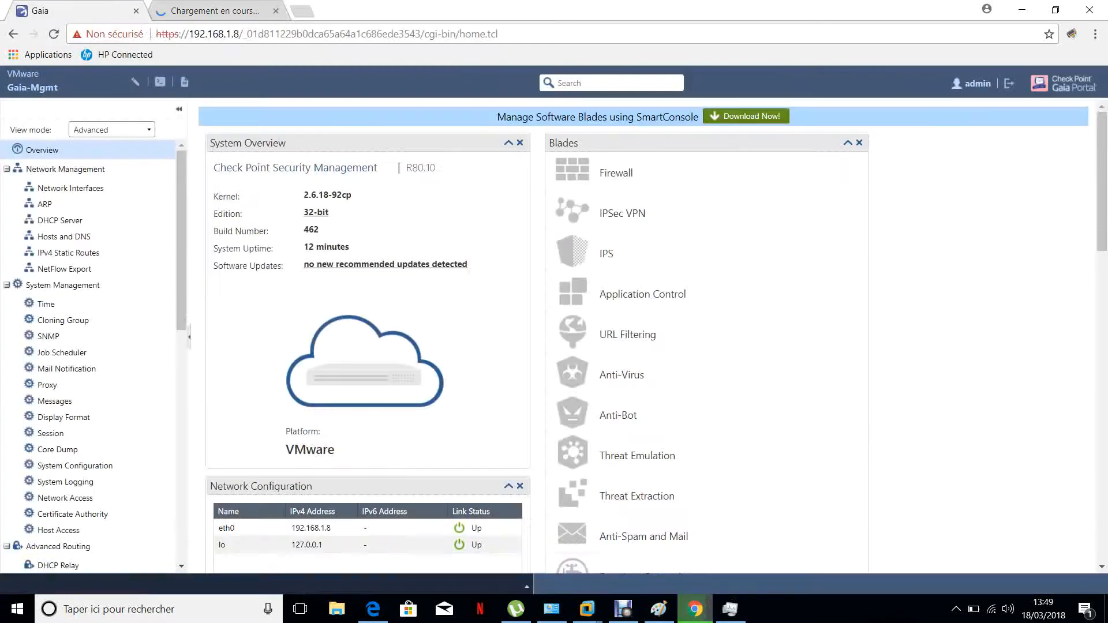
click(188, 11)
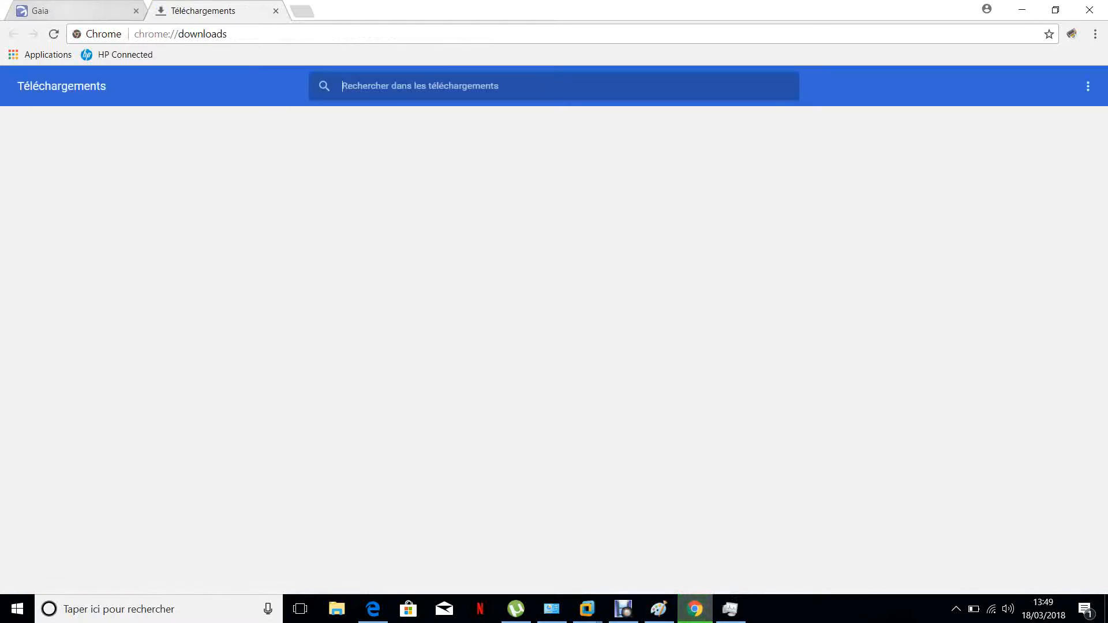
click(68, 9)
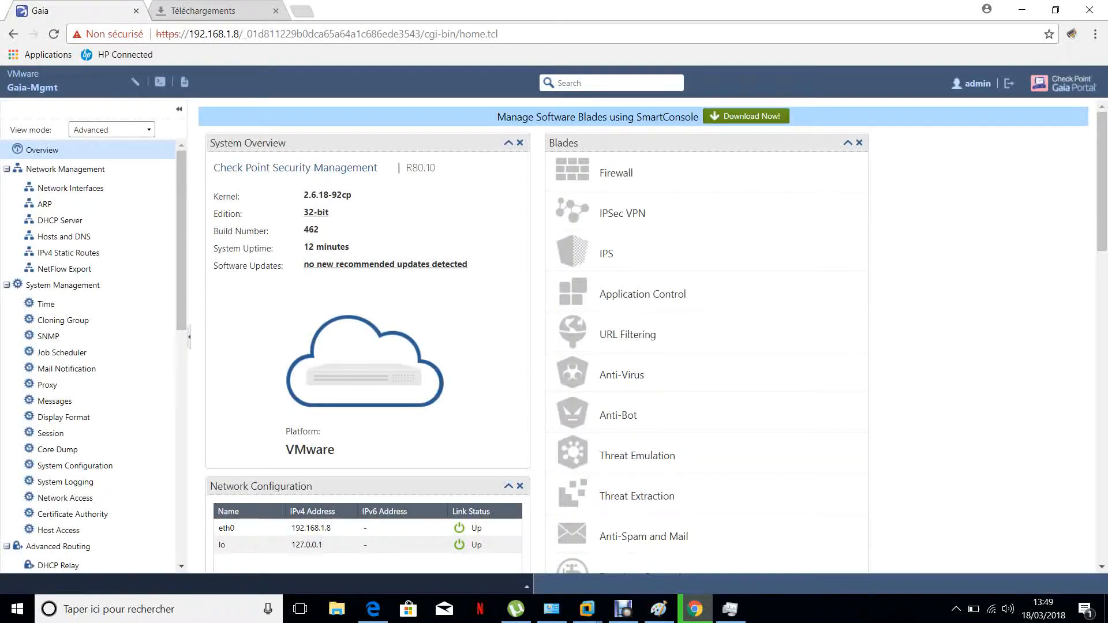
click(202, 11)
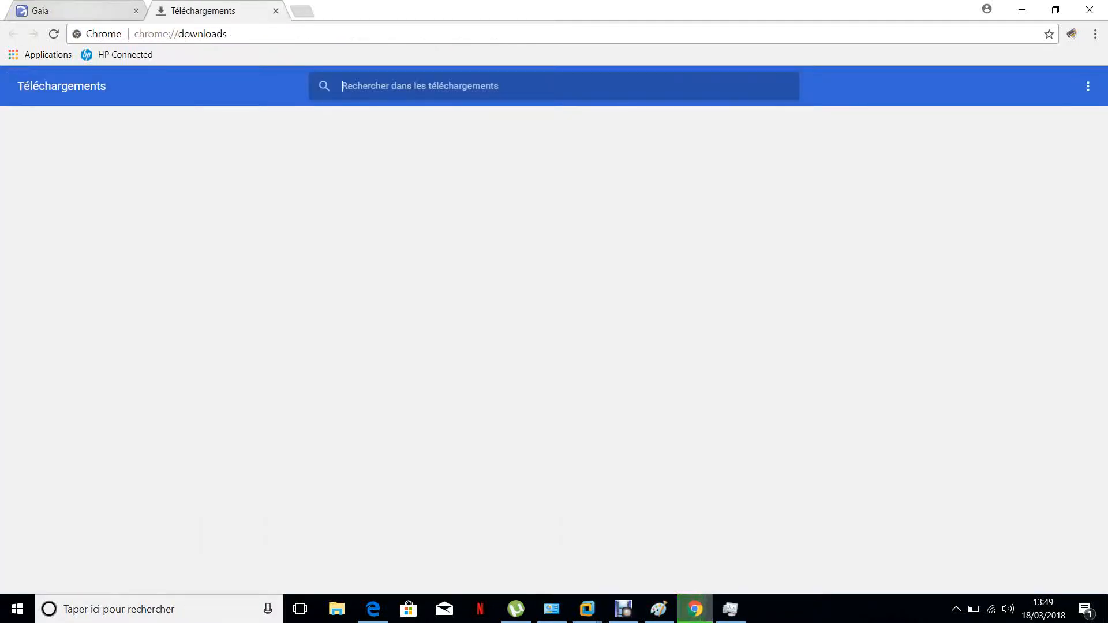
click(69, 9)
click(203, 10)
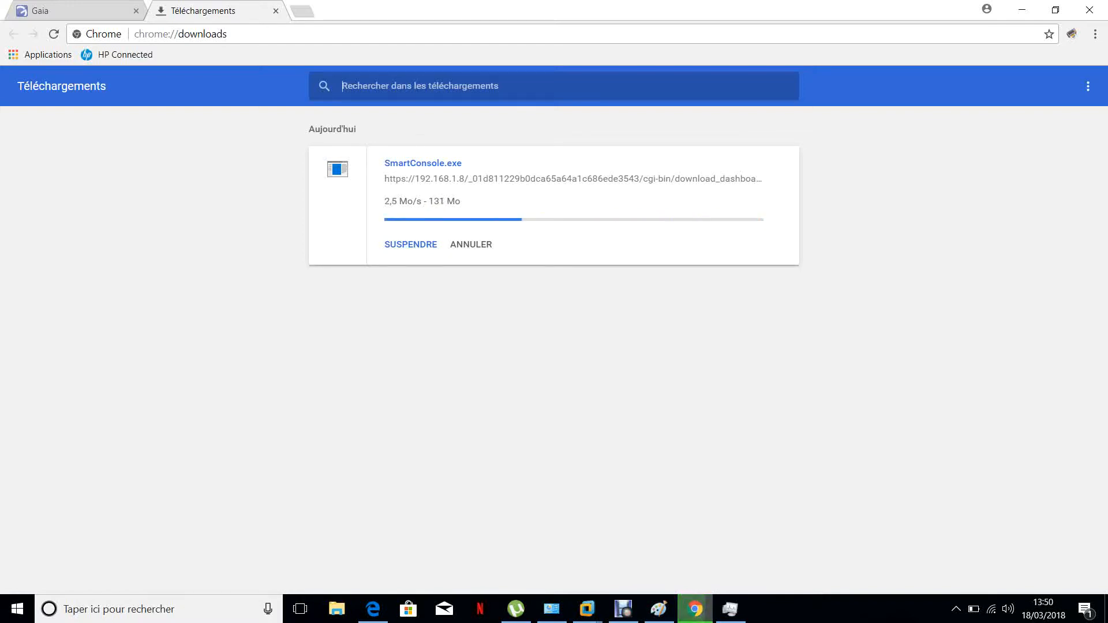
click(81, 10)
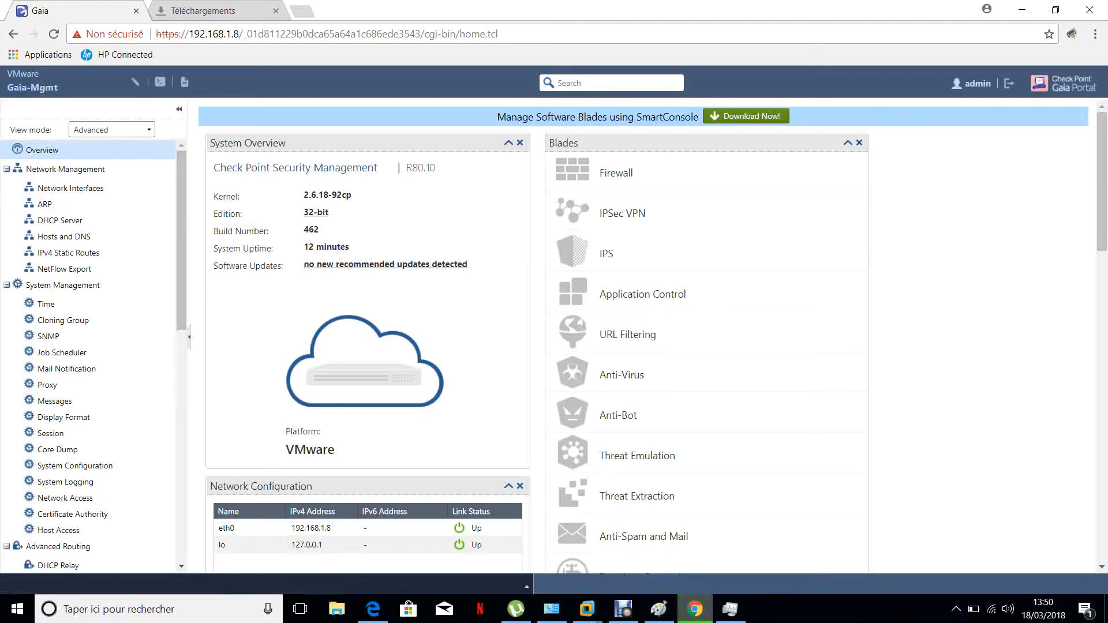
Inspect the System Configuration page and the Gaia portal overview
click(75, 466)
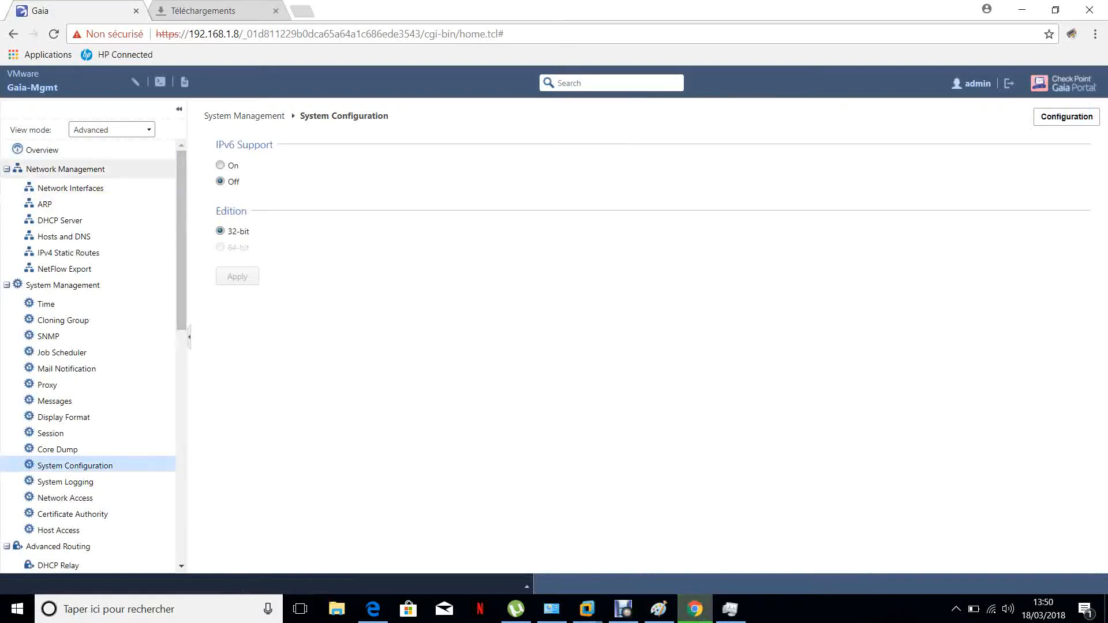
click(42, 151)
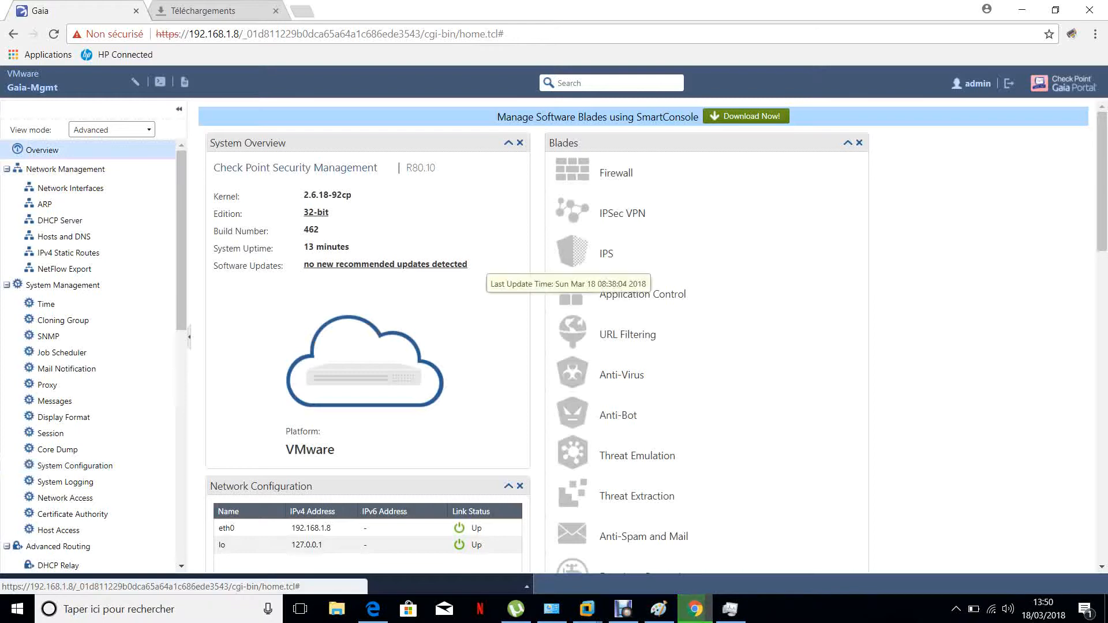
scroll(467, 265, down, 3)
scroll(537, 334, down, 5)
scroll(537, 335, up, 8)
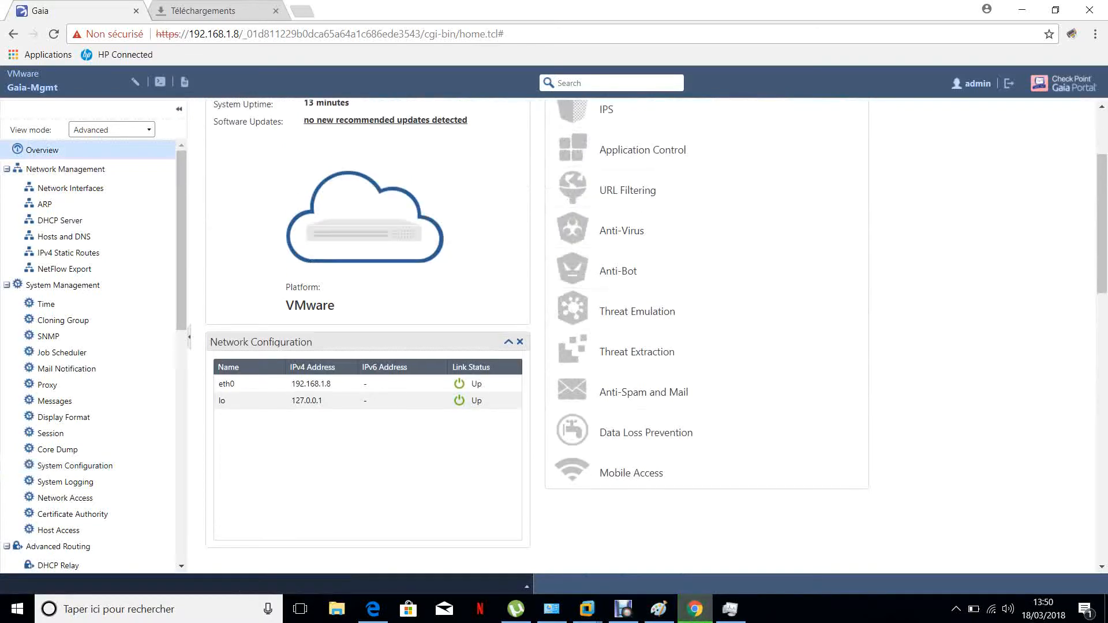
Run the downloaded SmartConsole.exe and accept installing the Microsoft Visual C++ 2012 Redistributable prerequisite
click(204, 11)
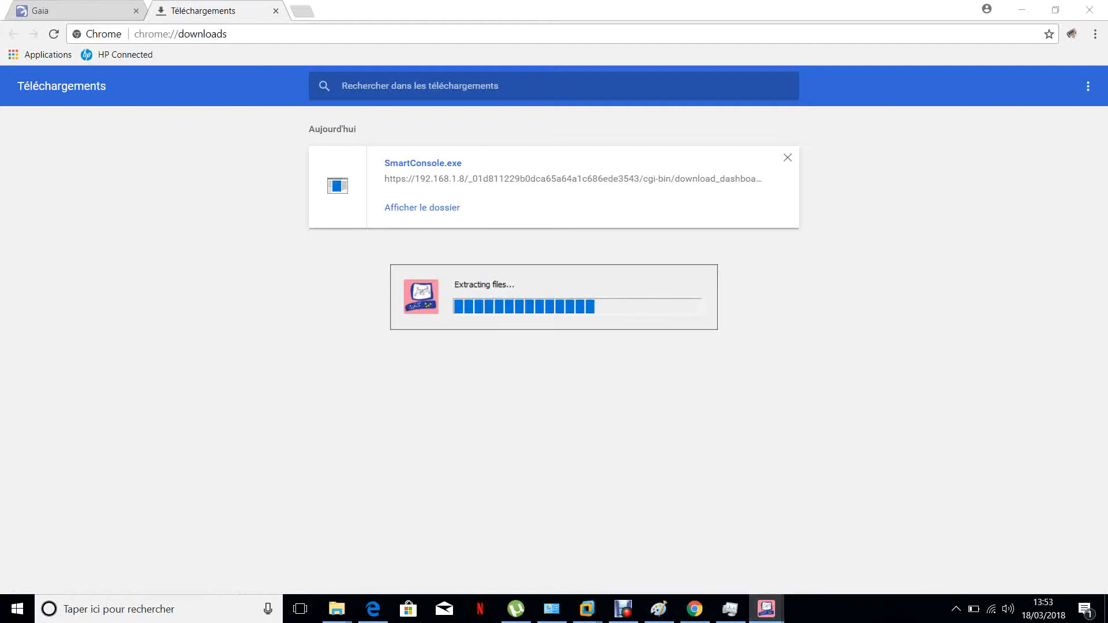
mouse_move(766, 609)
right_click(827, 560)
mouse_move(765, 609)
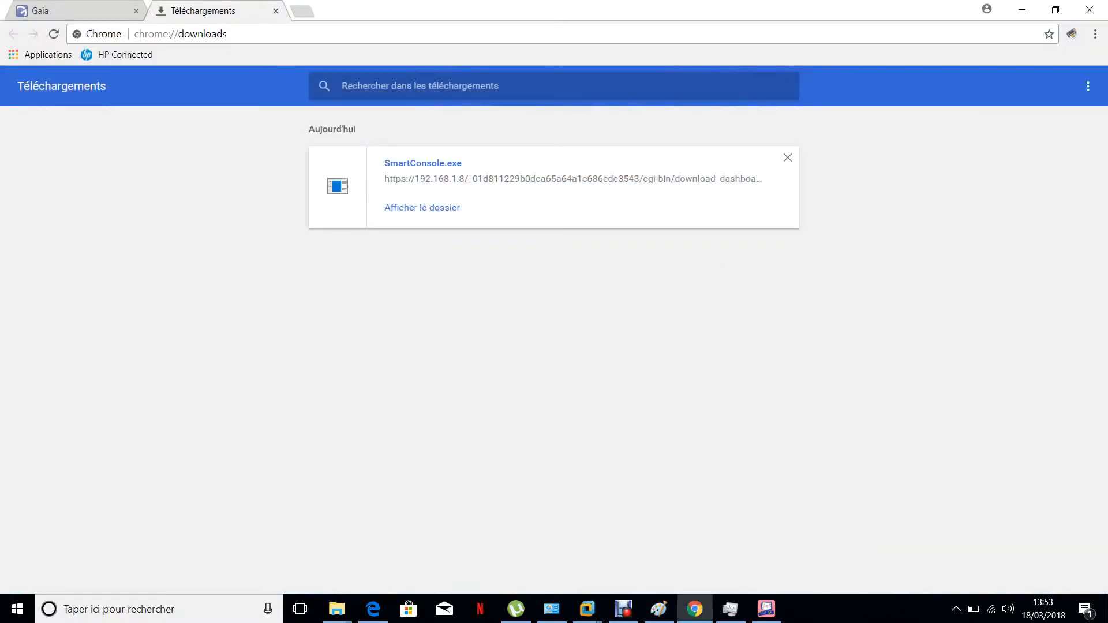
click(75, 10)
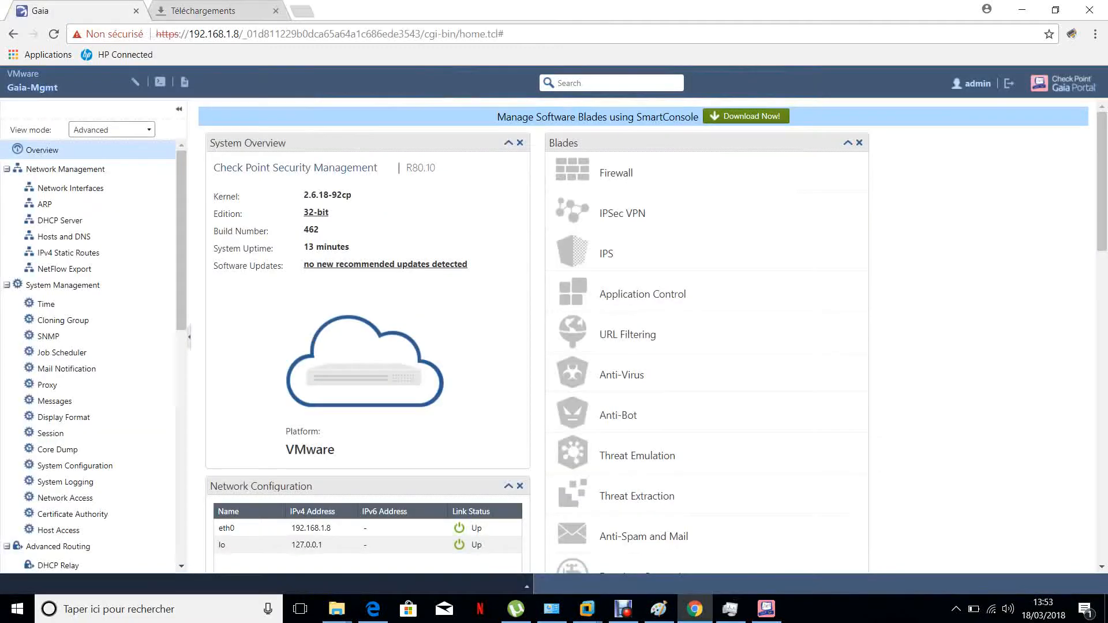
click(767, 609)
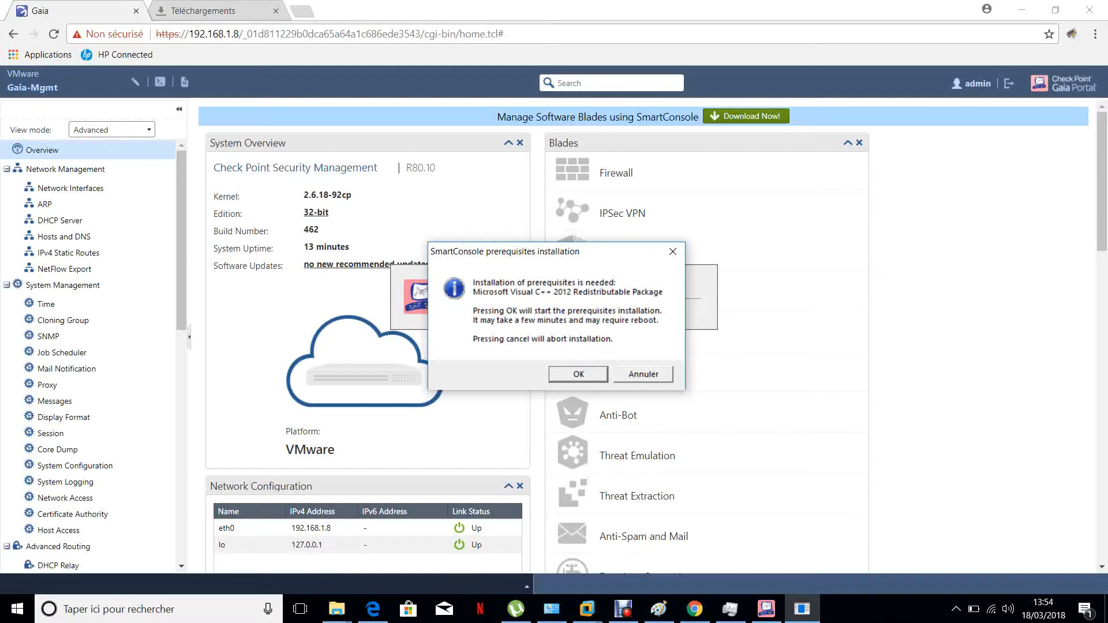
key(Return)
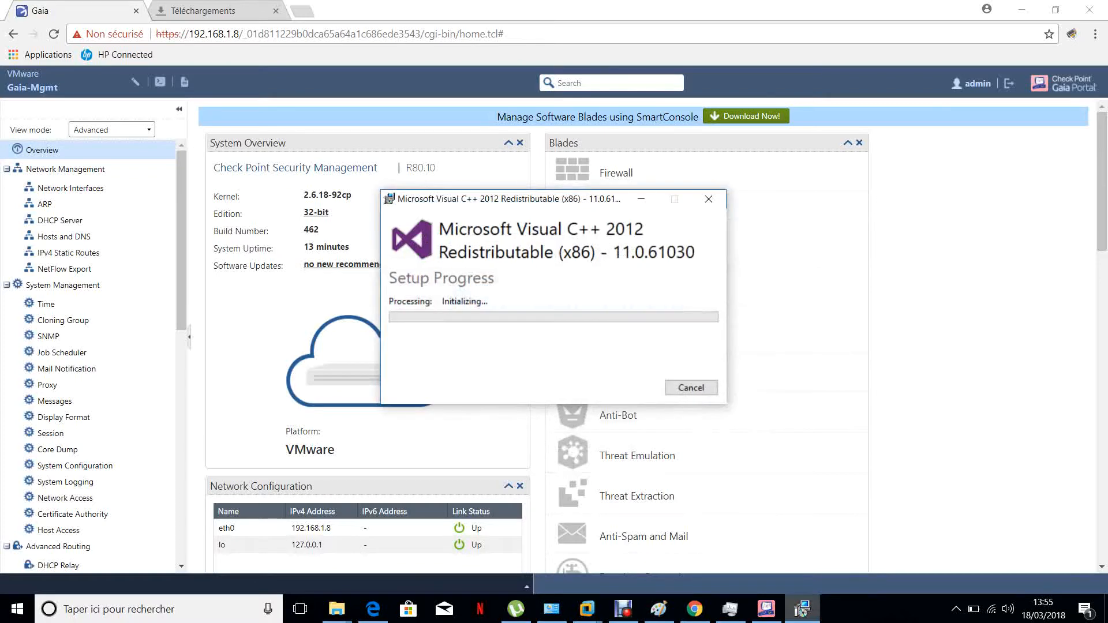
Accept the Check Point End User License Agreement in the SmartConsole installer
mouse_move(766, 609)
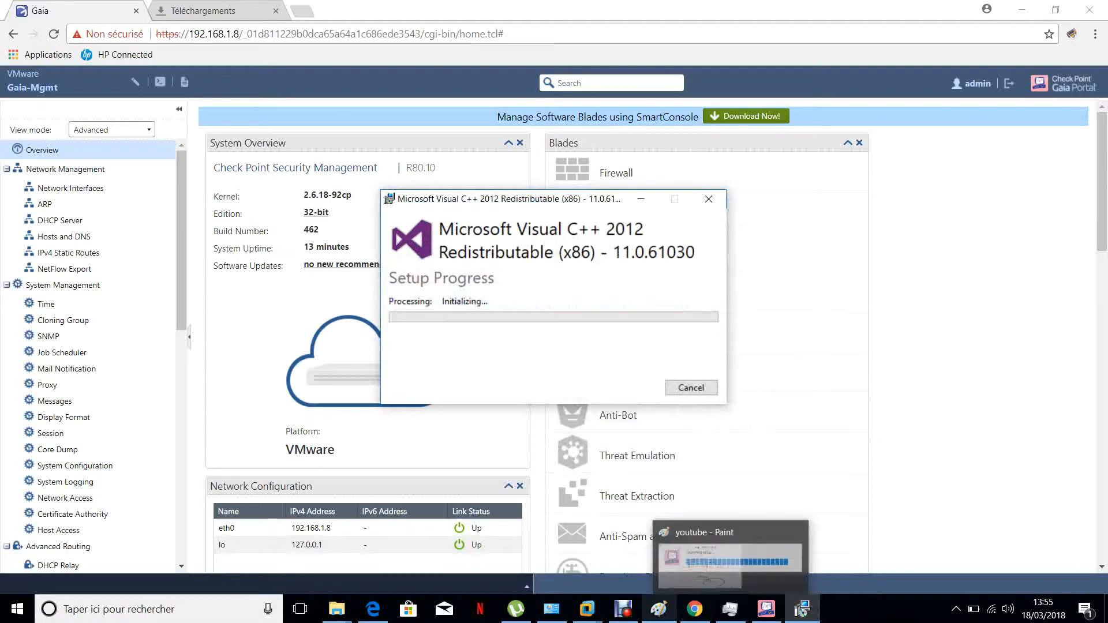
mouse_move(623, 609)
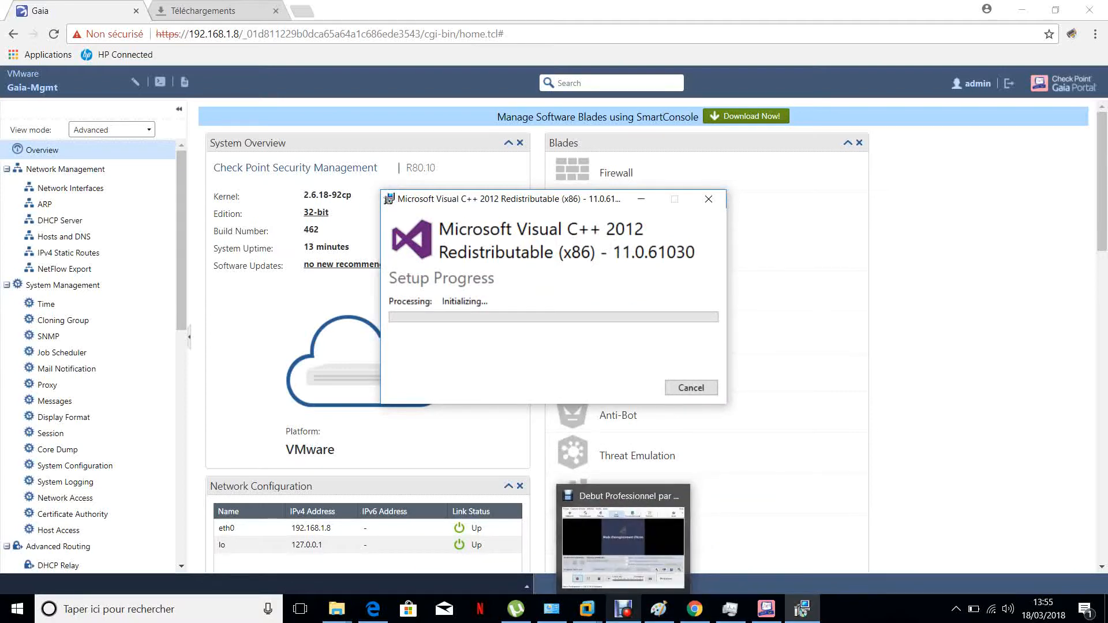
mouse_move(624, 546)
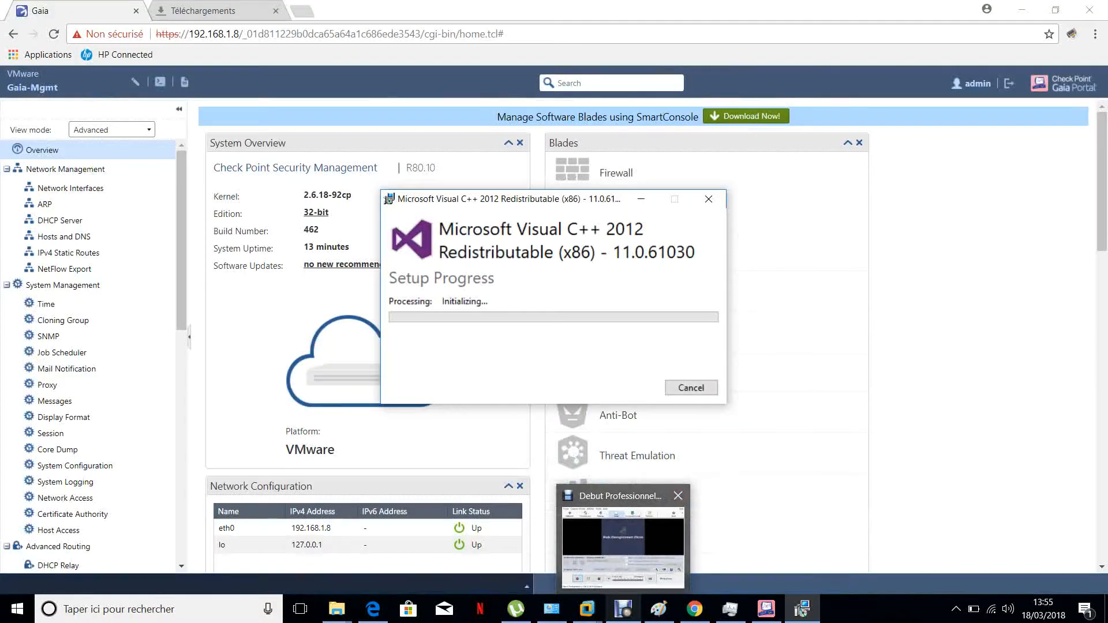
click(623, 548)
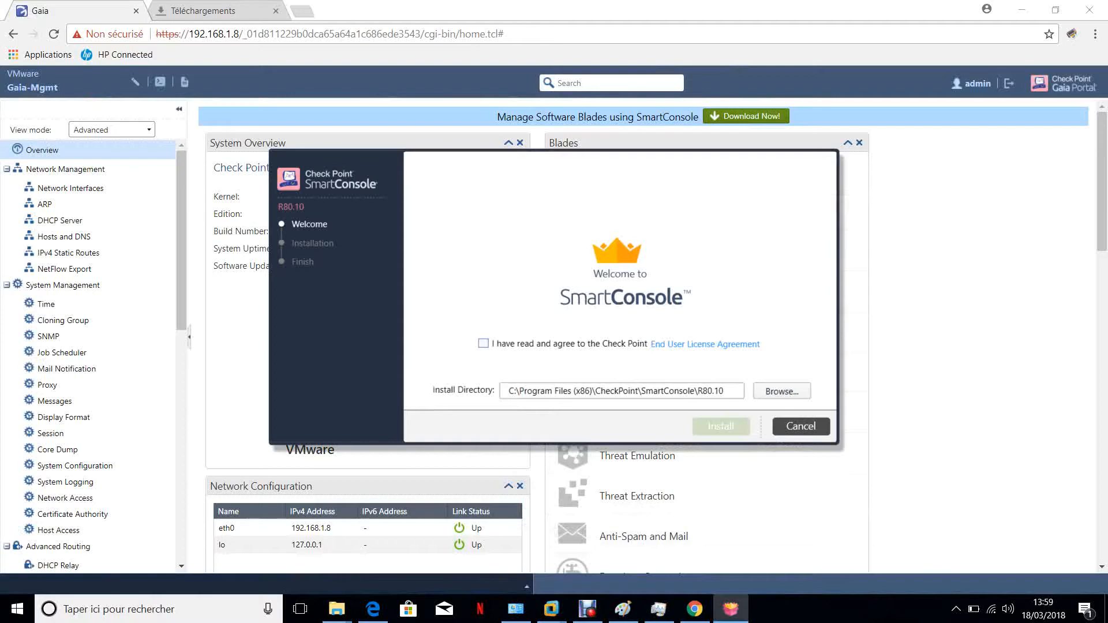
click(484, 343)
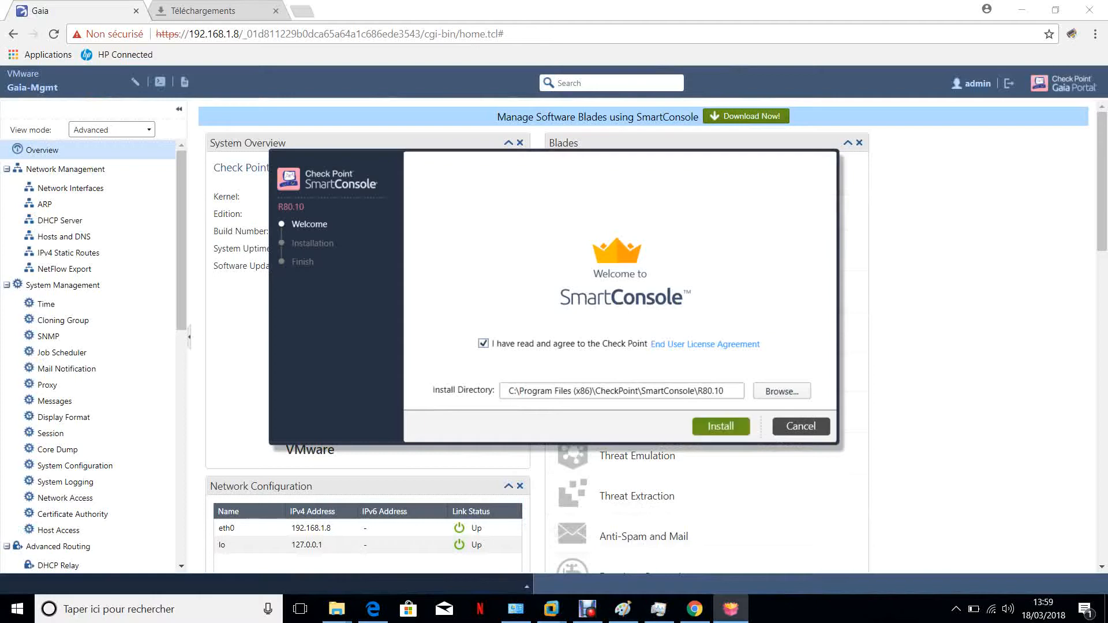
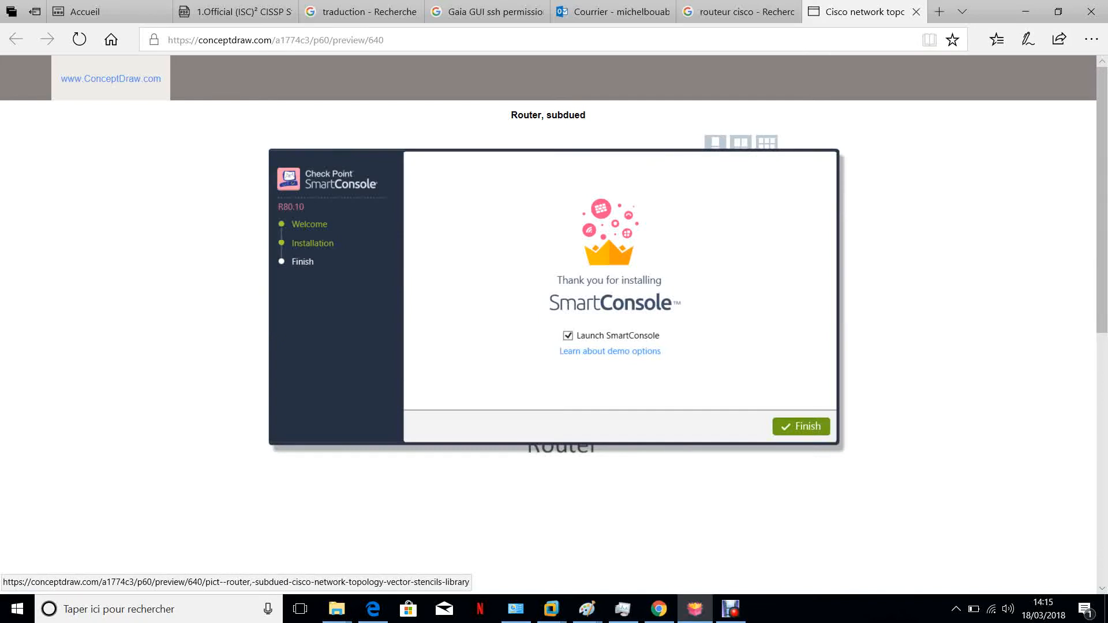
Finish the SmartConsole installation with Launch SmartConsole selected, and minimize the browser window
click(801, 426)
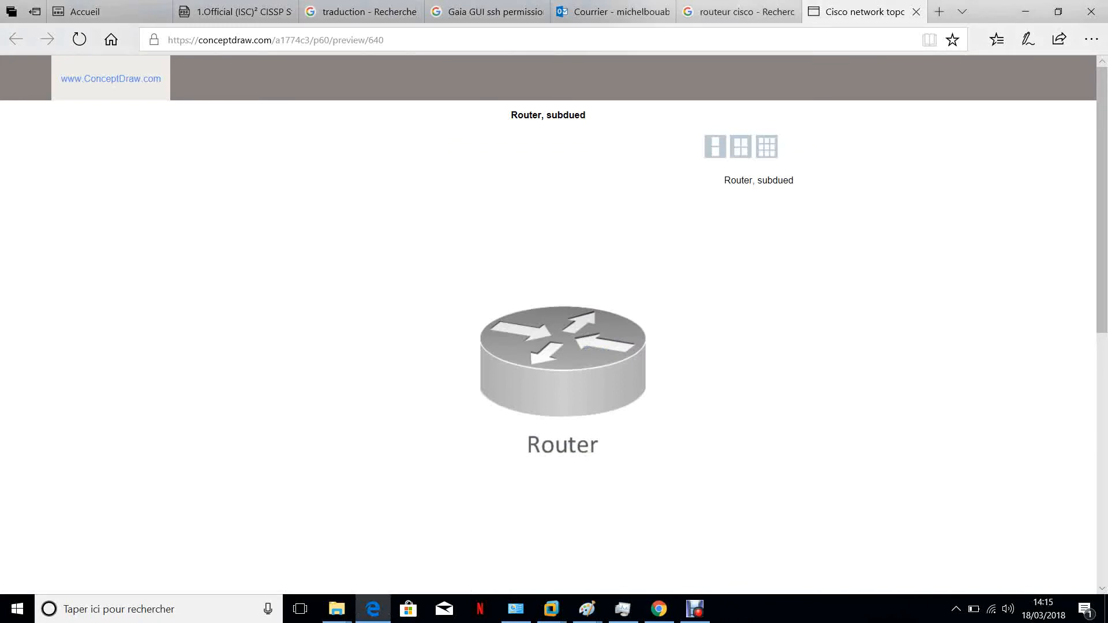
click(1025, 12)
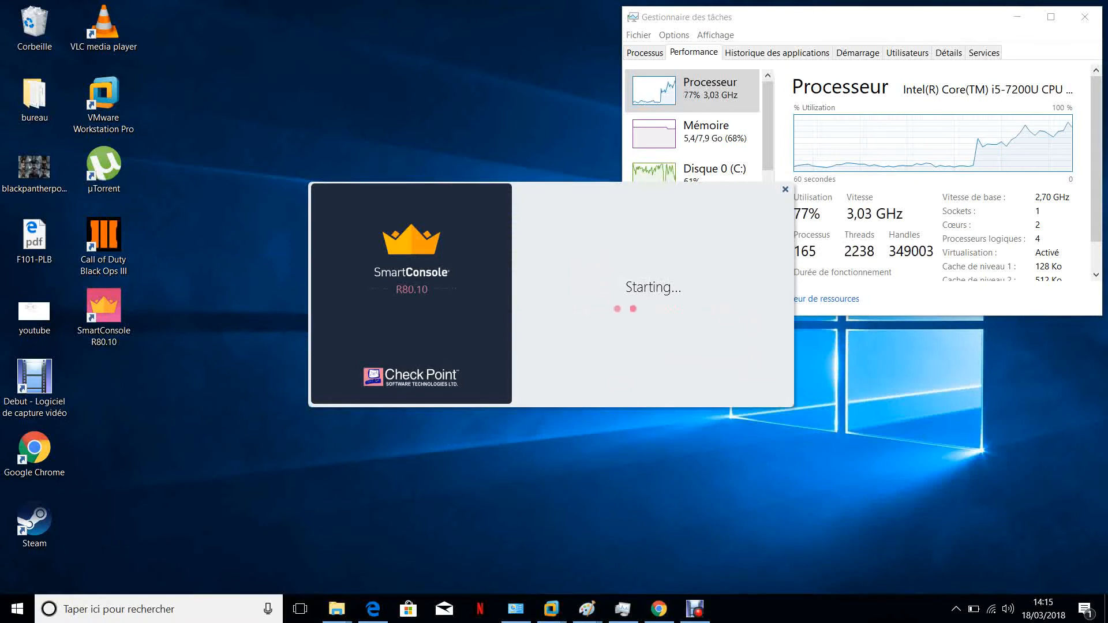
Switch to the Paint network diagram showing the cluster members and the Mgmt server
mouse_move(587, 609)
click(502, 542)
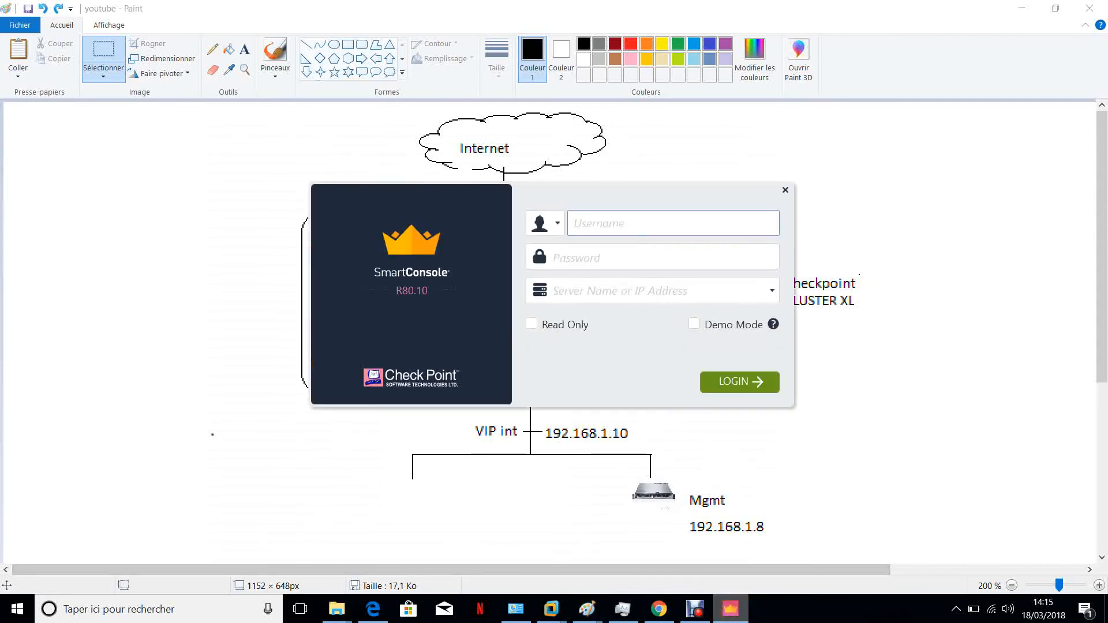
click(496, 412)
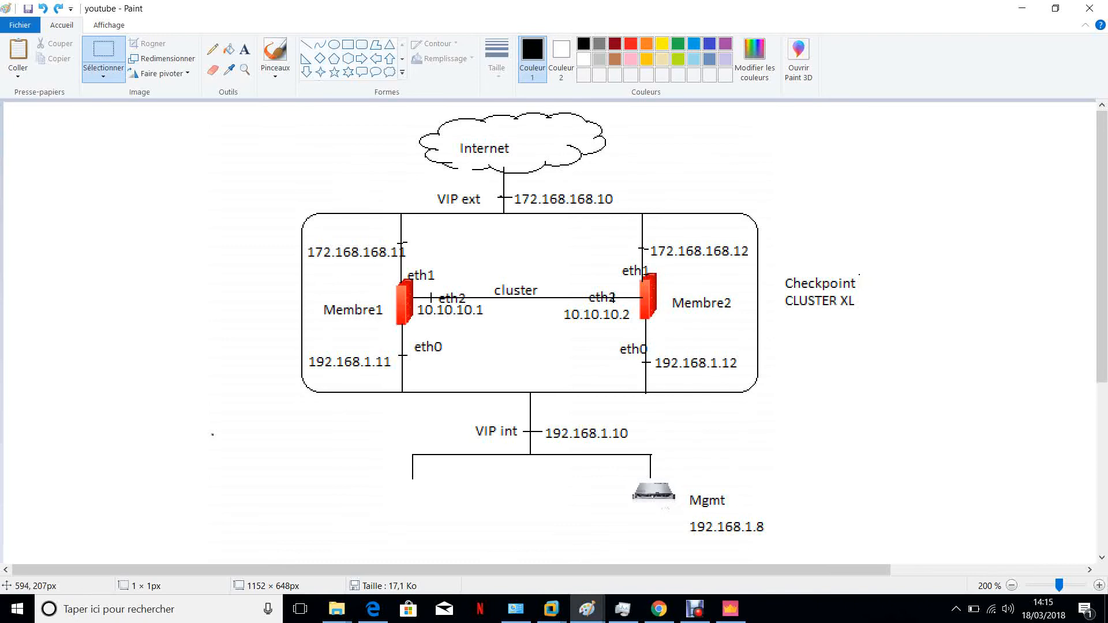
Open the blank Paint drawing with the icons, move the router icon and paste a copy of it to the right
click(587, 609)
click(663, 540)
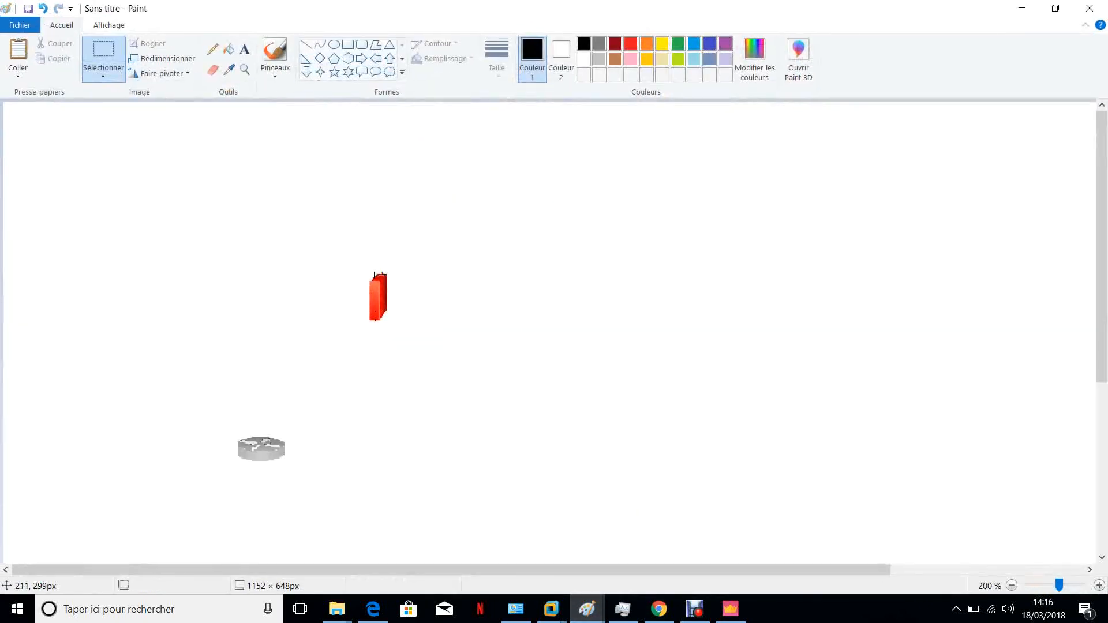
drag(232, 429, 383, 420)
right_click(399, 424)
click(433, 448)
click(563, 427)
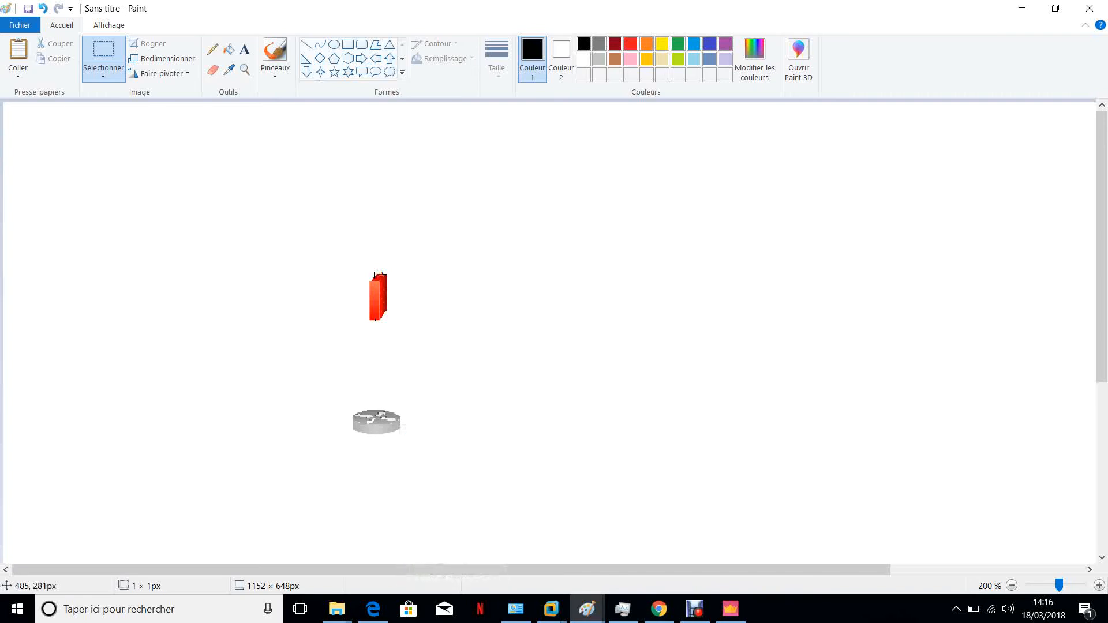
key(ctrl+v)
drag(37, 125, 577, 425)
click(237, 227)
Copy the firewall icon and paste a second firewall to the right of the first one
drag(356, 253, 403, 337)
right_click(379, 298)
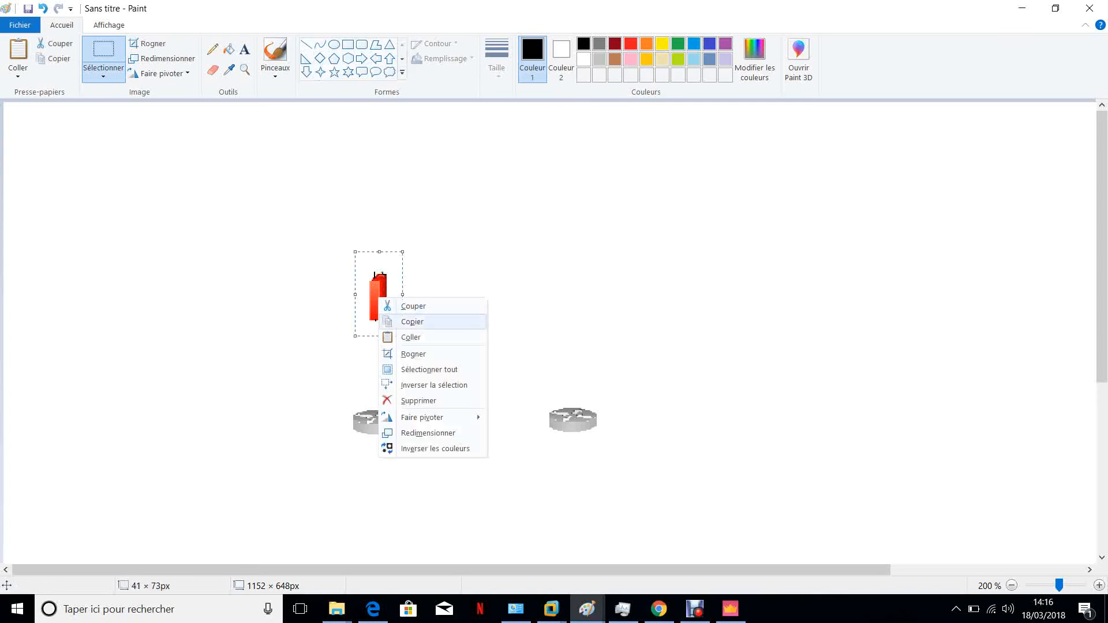
click(407, 322)
click(525, 277)
key(ctrl+v)
drag(37, 164, 579, 311)
Copy the router icon and paste two more routers in a row above the firewalls
click(344, 402)
drag(343, 403, 413, 445)
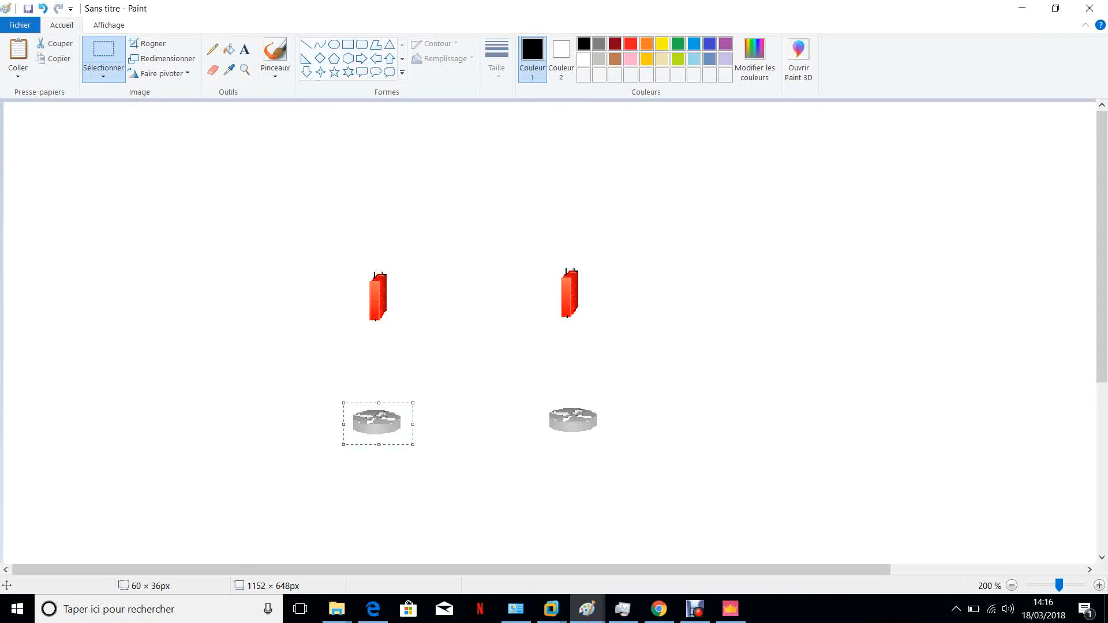
key(ctrl+c)
key(ctrl+v)
drag(42, 123, 390, 160)
click(343, 190)
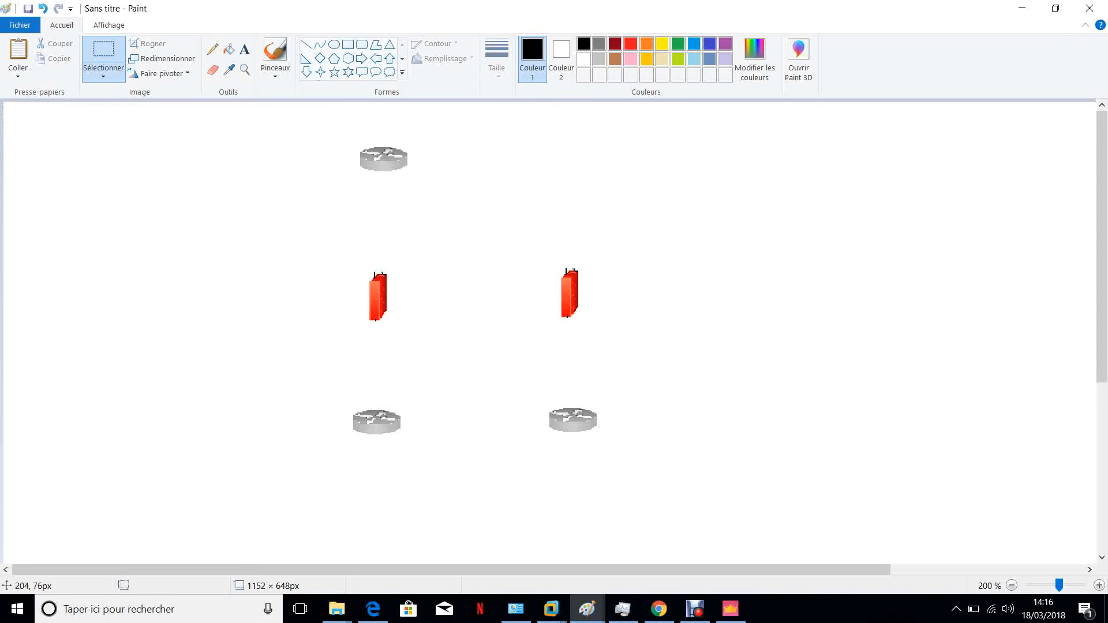
key(ctrl+v)
drag(42, 123, 579, 154)
click(716, 219)
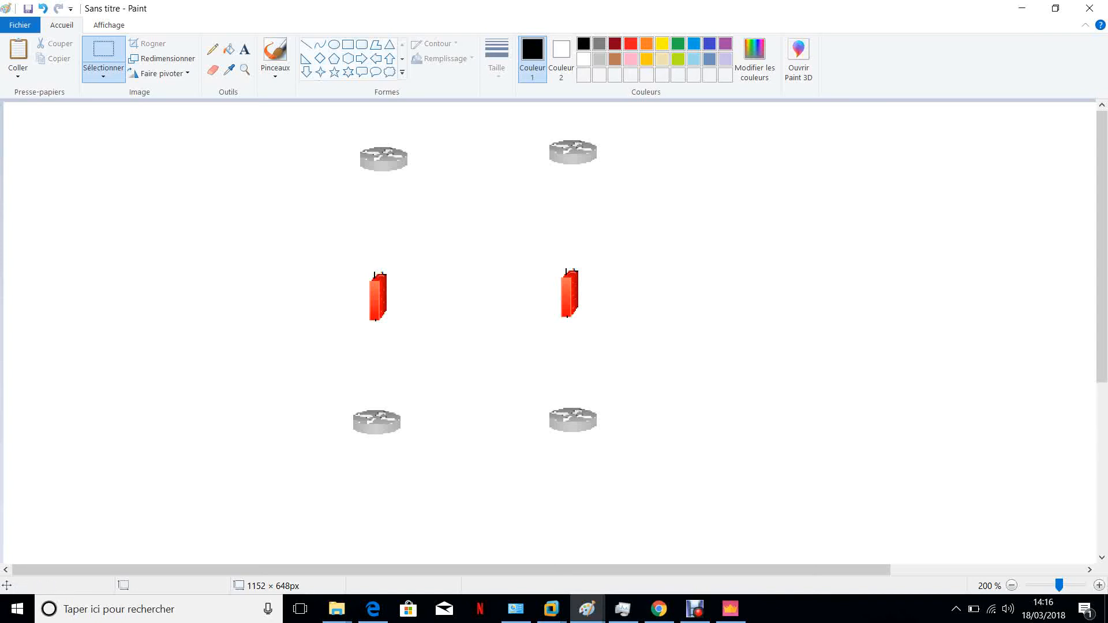
click(306, 44)
drag(404, 156, 553, 154)
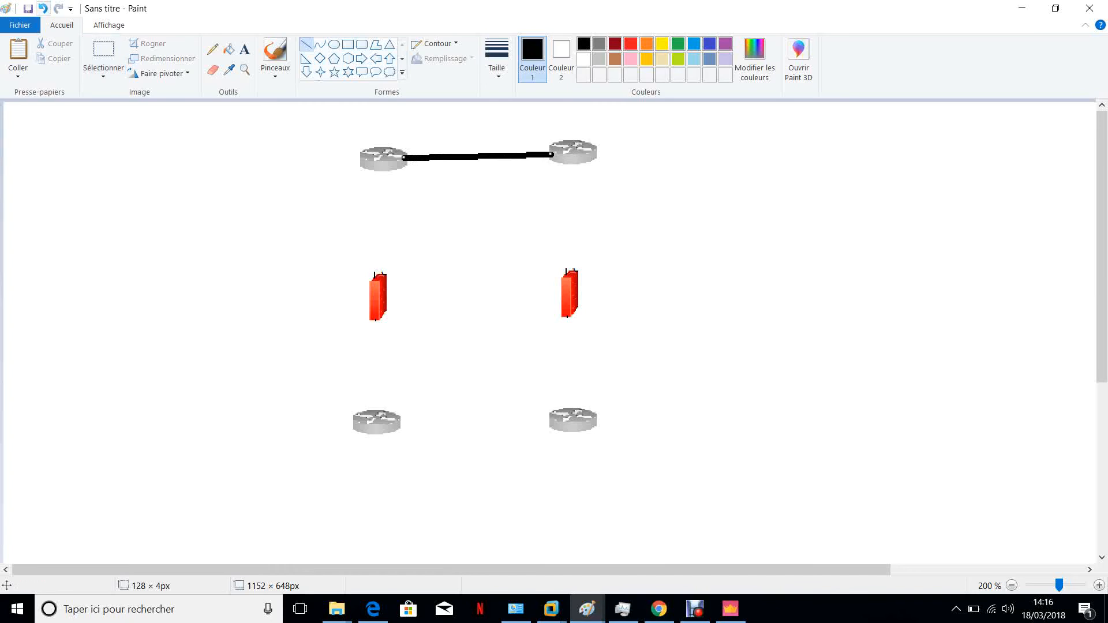
click(42, 8)
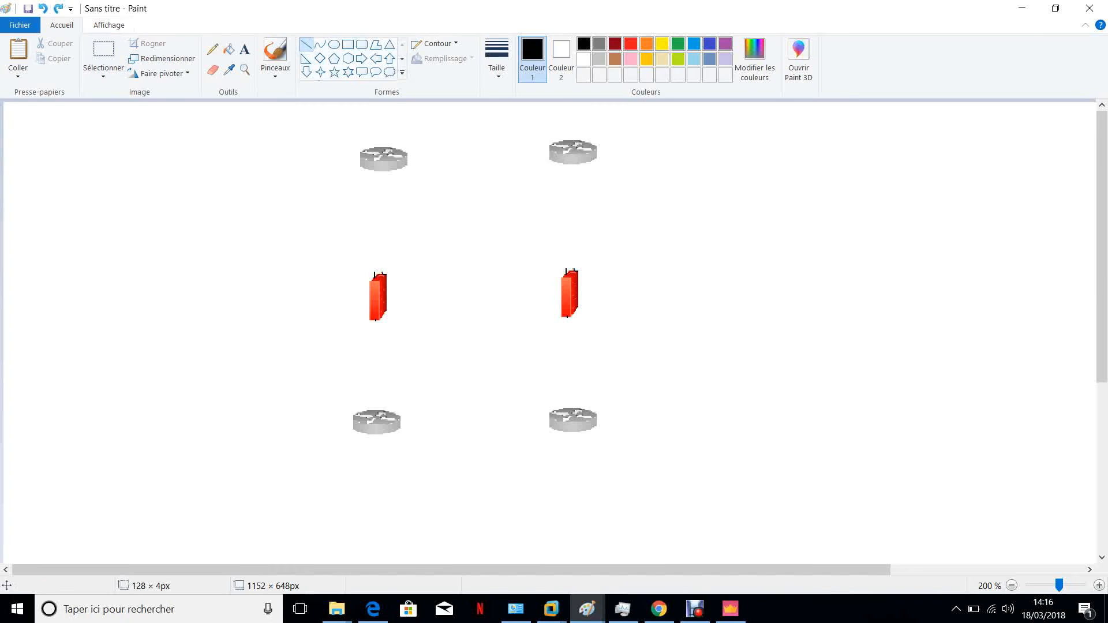
Set the line size to the thinnest and draw lines joining the top routers, the bottom routers and the two firewalls
click(496, 58)
click(530, 98)
drag(405, 159, 554, 158)
drag(395, 428, 557, 425)
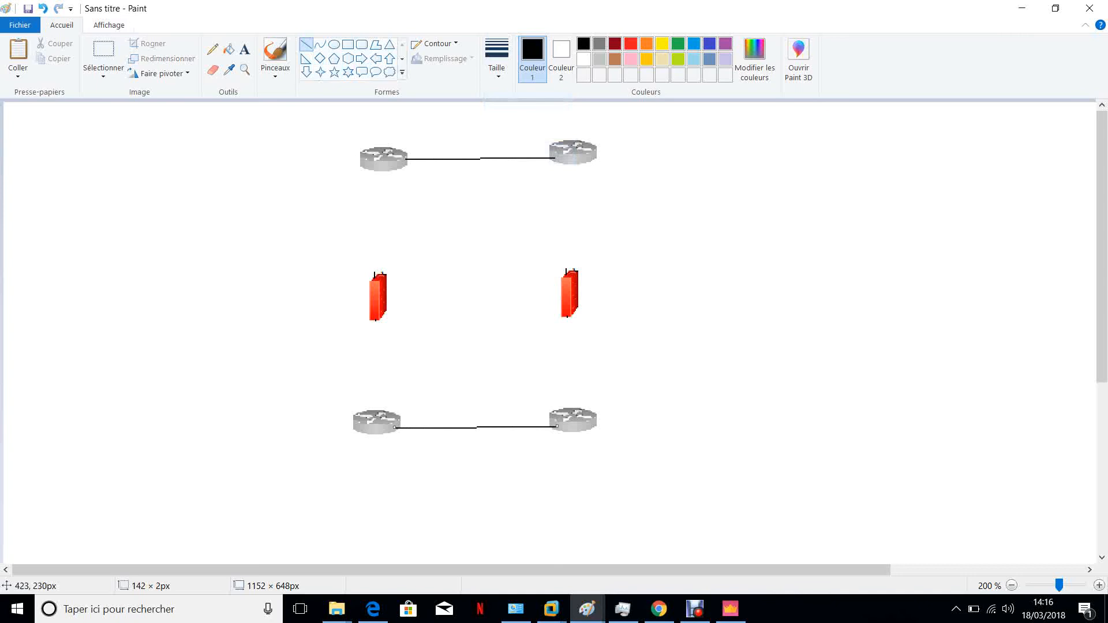
drag(386, 298, 563, 298)
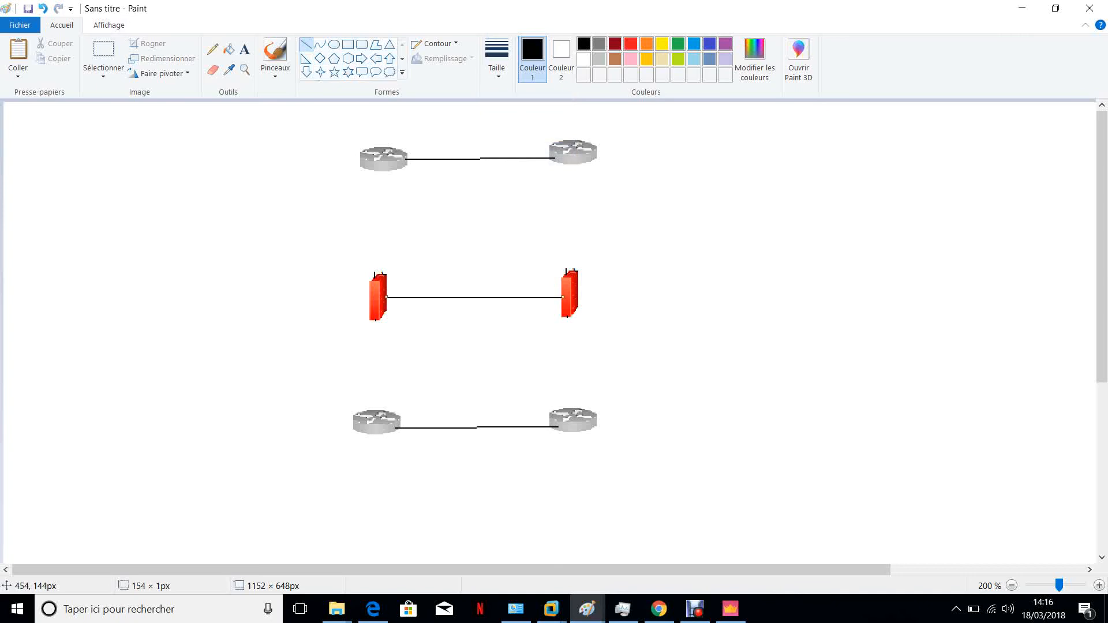
Draw diagonal lines crossing between the routers and the opposite firewalls
drag(389, 168, 565, 289)
mouse_move(567, 161)
mouse_down()
mouse_move(393, 265)
mouse_move(384, 286)
mouse_move(582, 424)
mouse_up()
drag(567, 310, 378, 414)
click(110, 178)
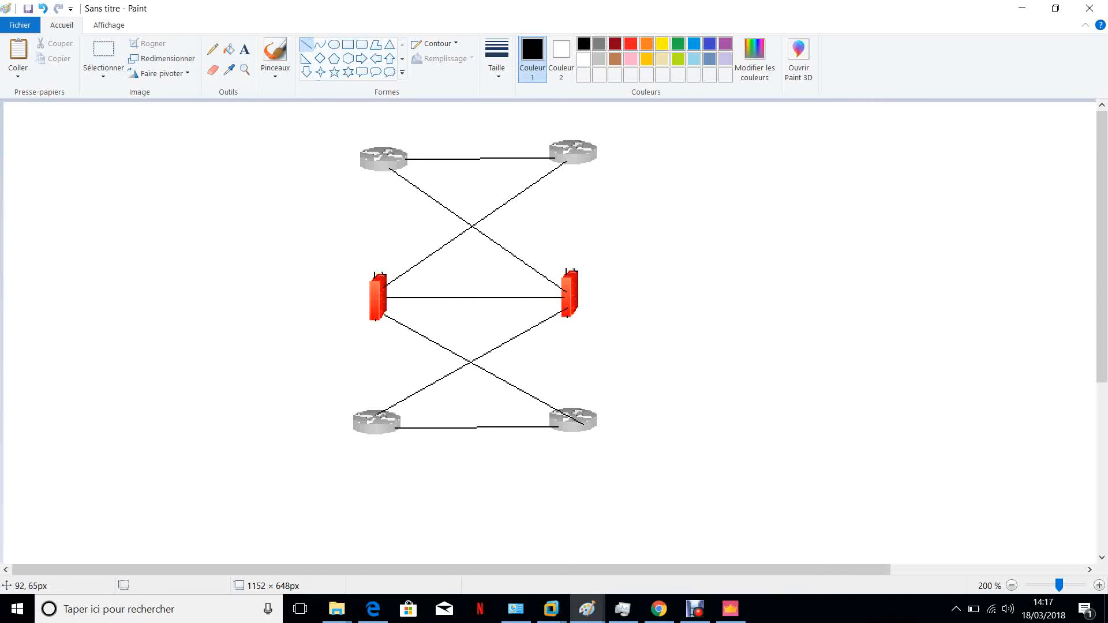
Draw pairs of crossing lines over the lower-left router and the upper-left router
drag(317, 382, 427, 483)
drag(312, 462, 430, 395)
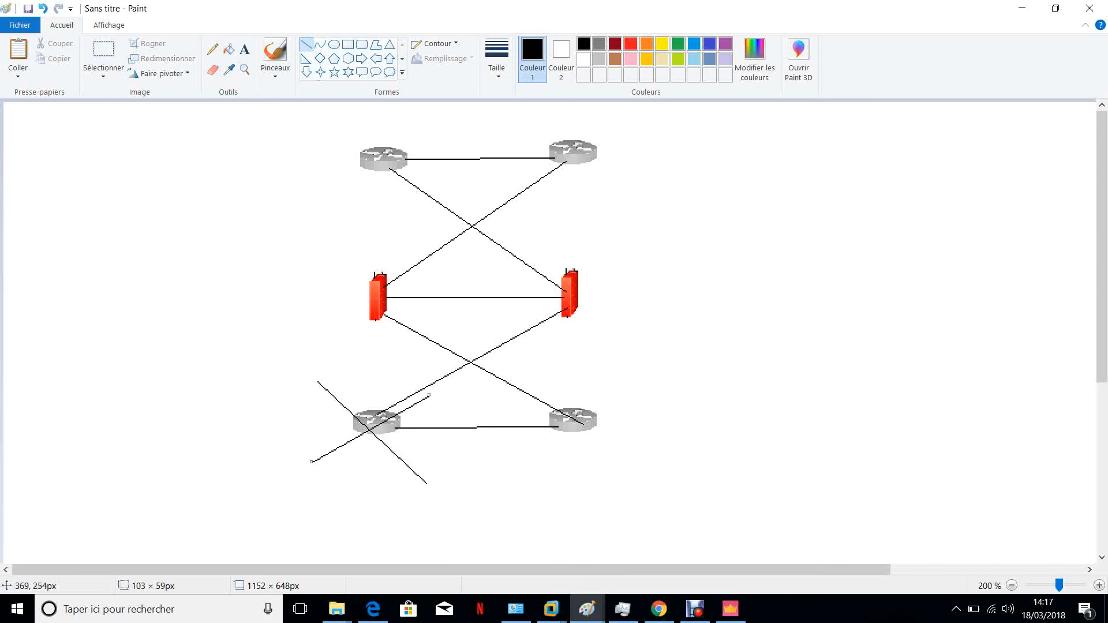
mouse_move(576, 374)
mouse_down()
mouse_move(549, 383)
mouse_move(576, 378)
mouse_up()
click(43, 8)
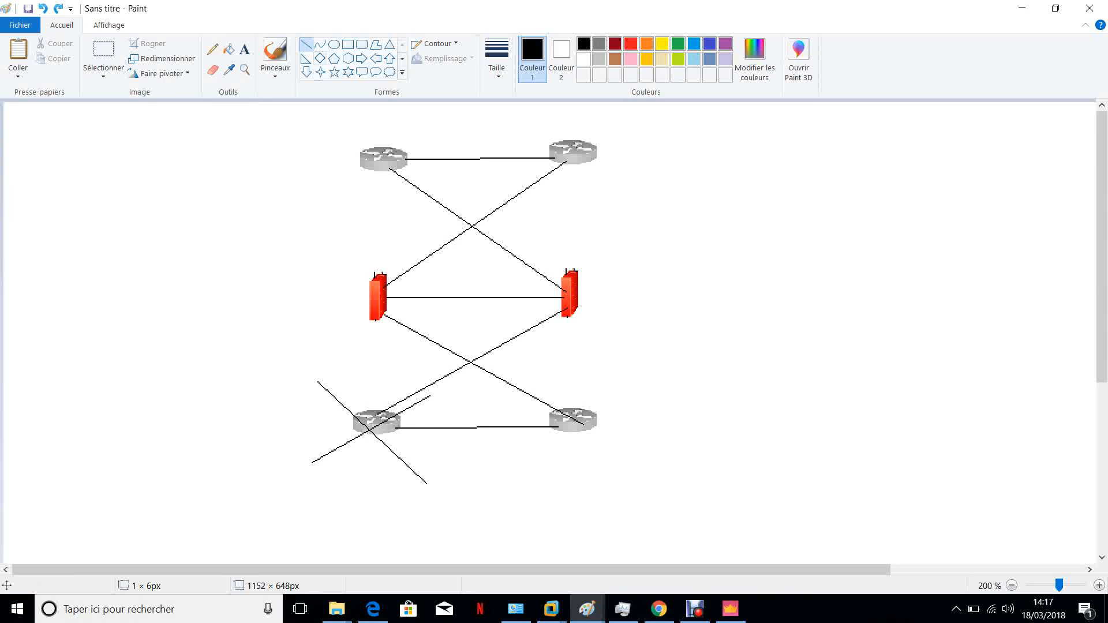
drag(328, 127, 427, 188)
drag(311, 176, 439, 125)
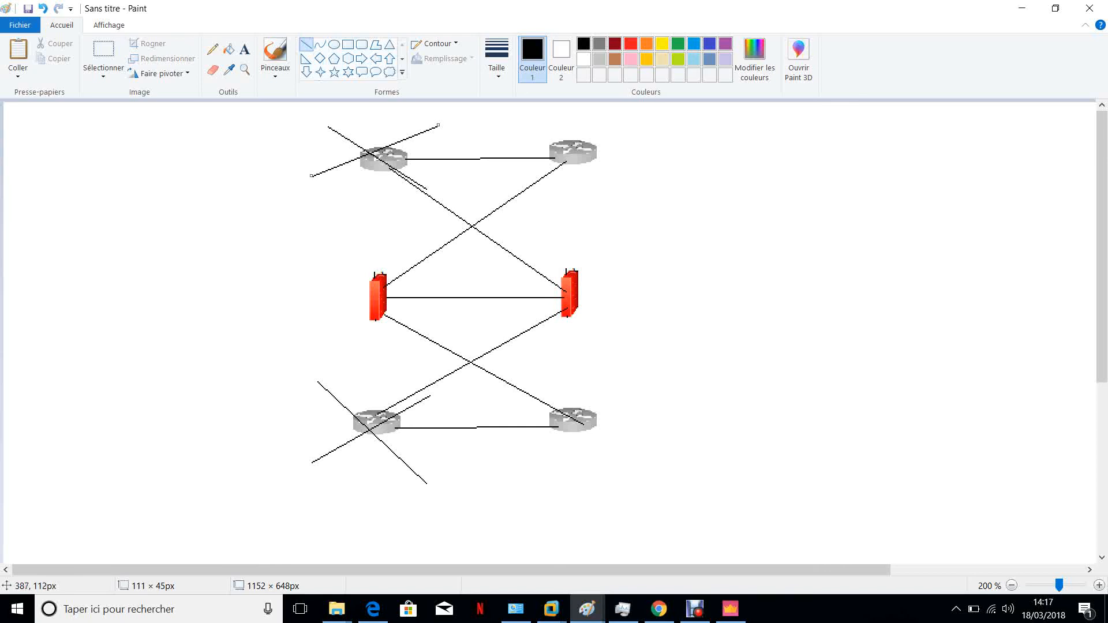
Draw vertical lines linking each router to the firewall on the same side
click(376, 167)
drag(376, 167, 376, 279)
drag(580, 153, 579, 411)
drag(378, 320, 367, 413)
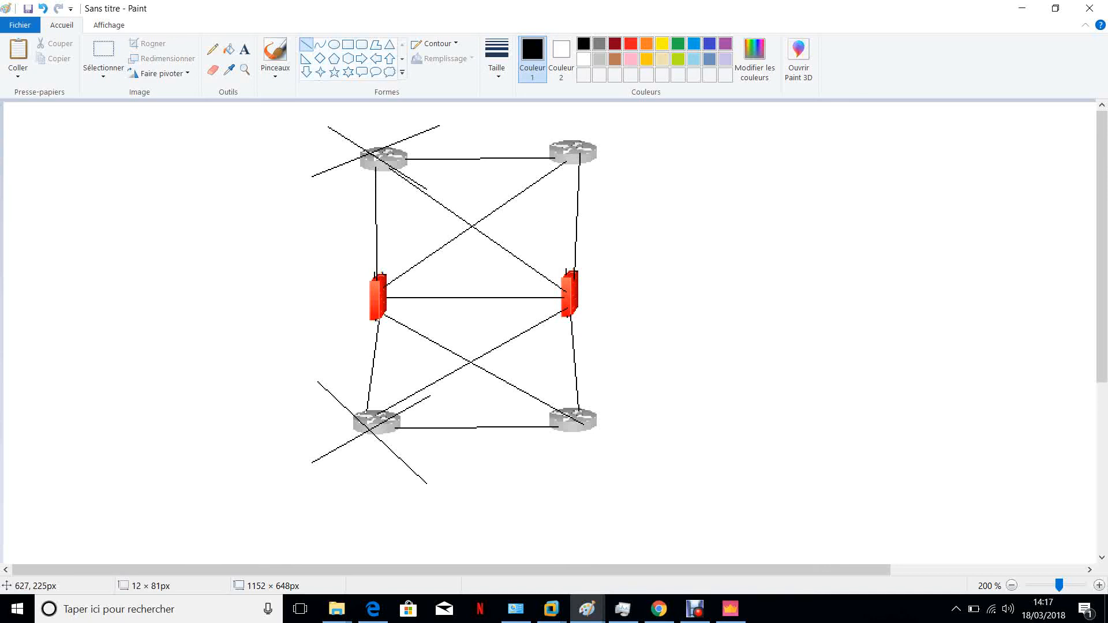